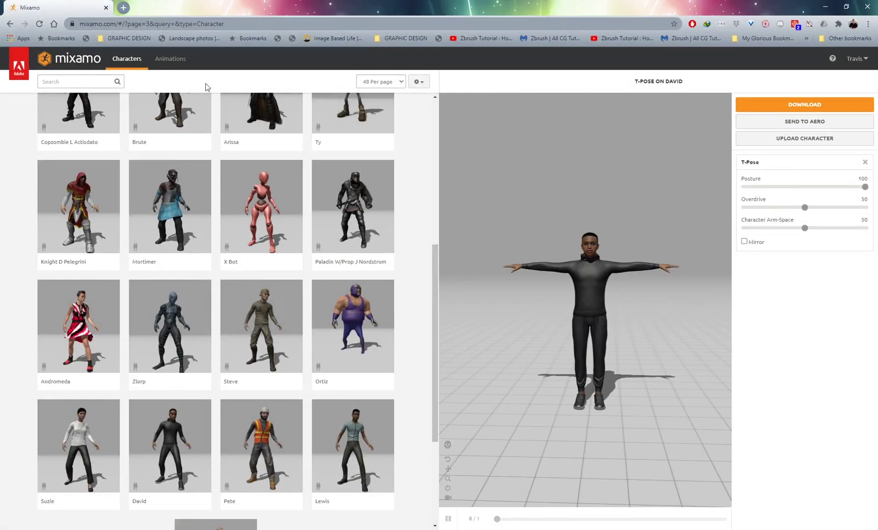
scroll(245, 280, down, 4)
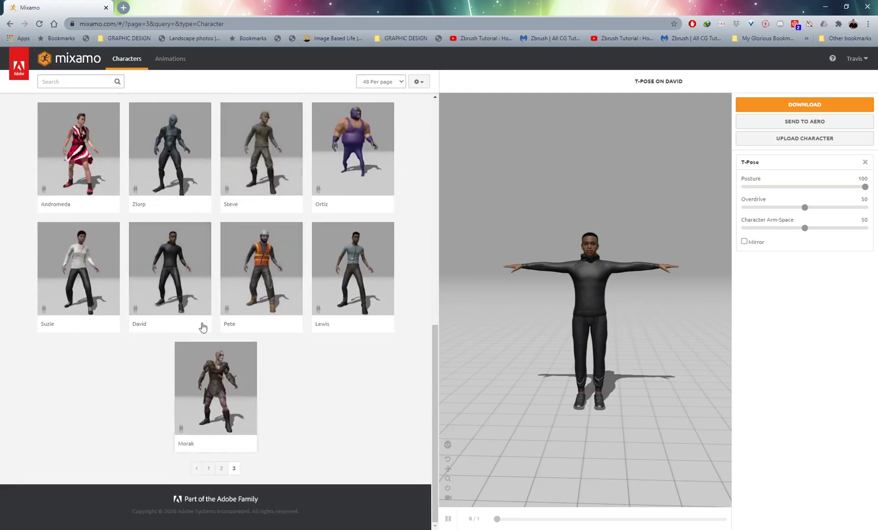
drag(541, 330, 596, 347)
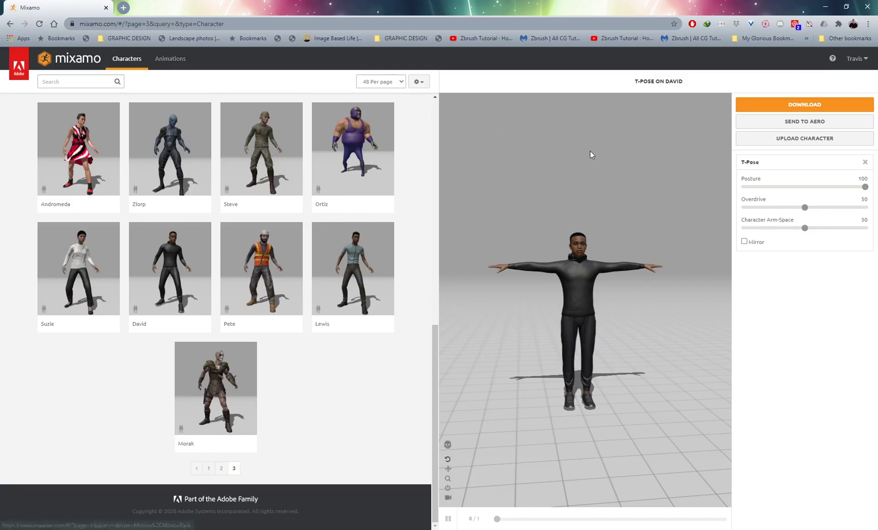
drag(585, 223, 636, 234)
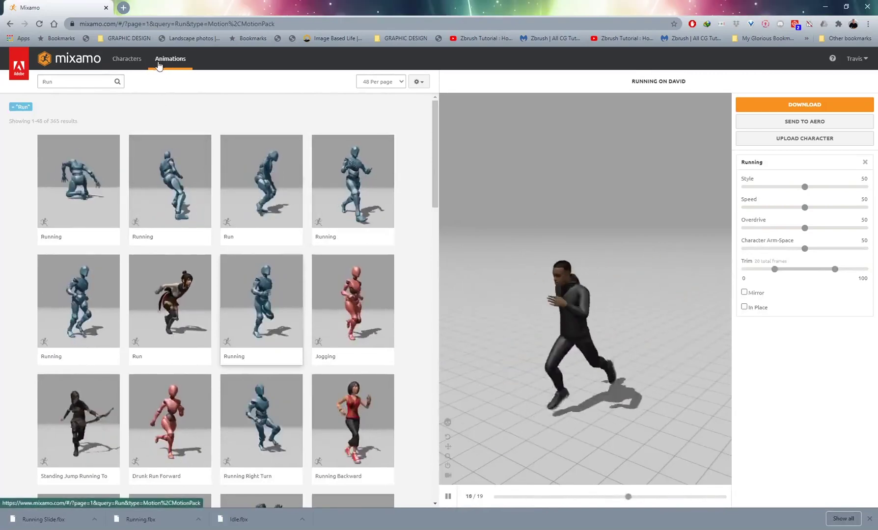
Set the Running animation's speed to 27 and download it as FBX with skin at 30 frames per second
click(59, 82)
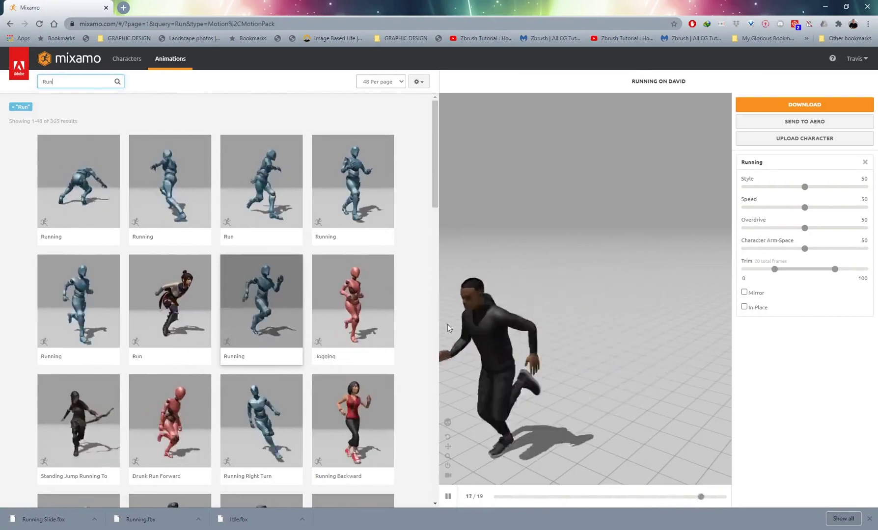
drag(806, 211, 785, 209)
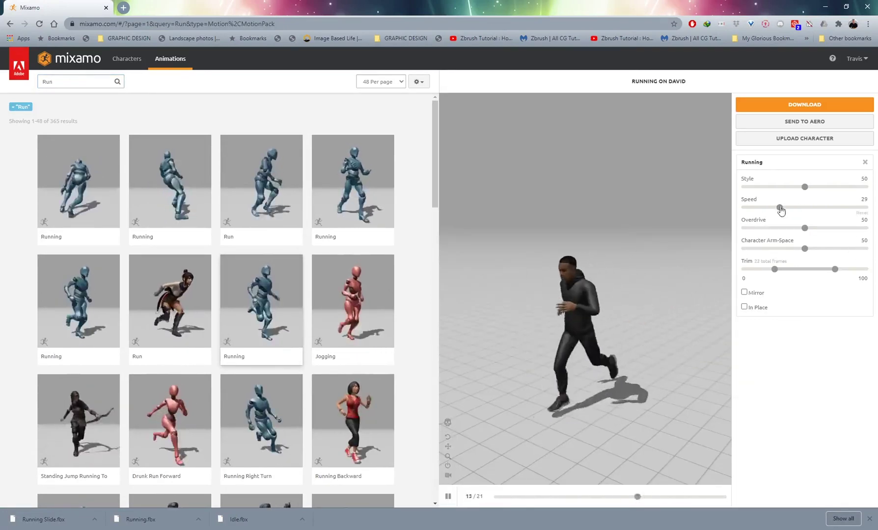
drag(780, 211, 777, 208)
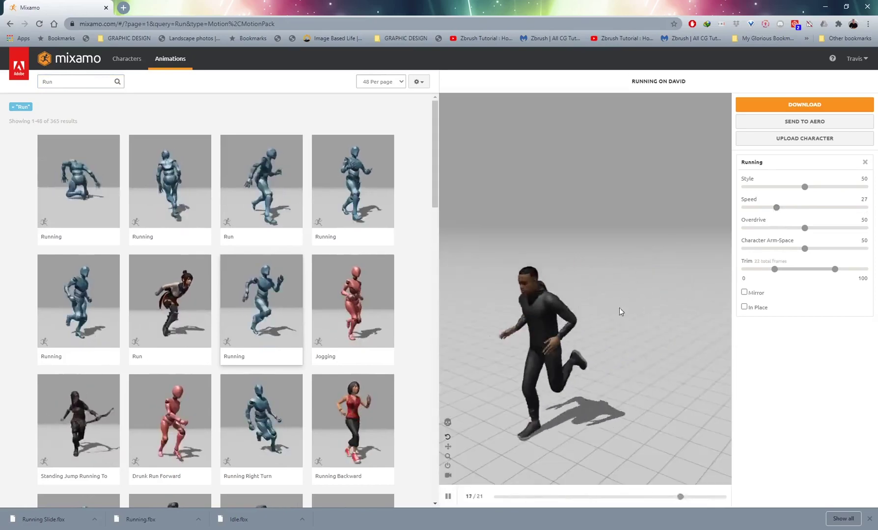
click(782, 105)
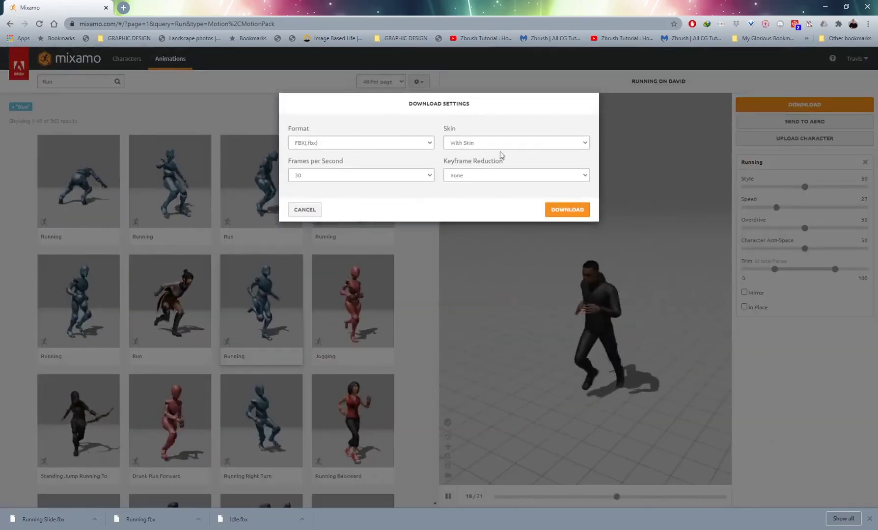
click(570, 211)
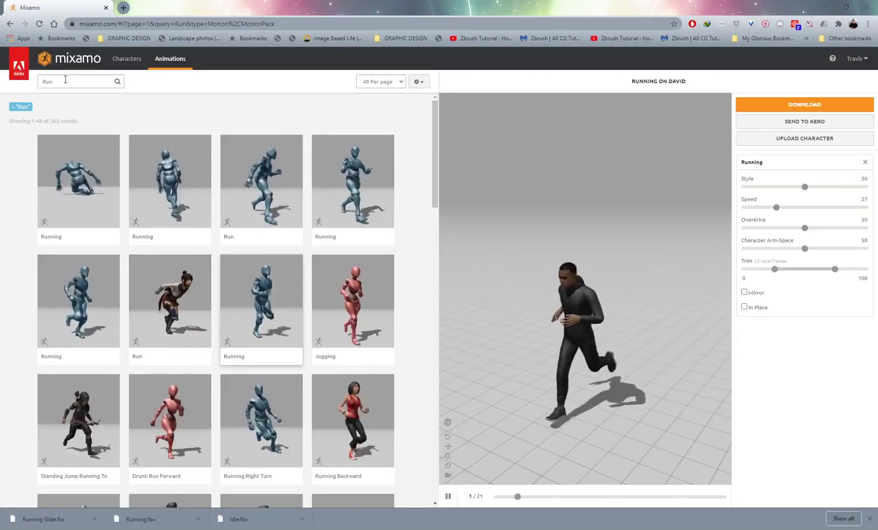
Search the animations for "slide", apply Running Slide to the character and lower its Overdrive slightly
double_click(65, 81)
text(slid)
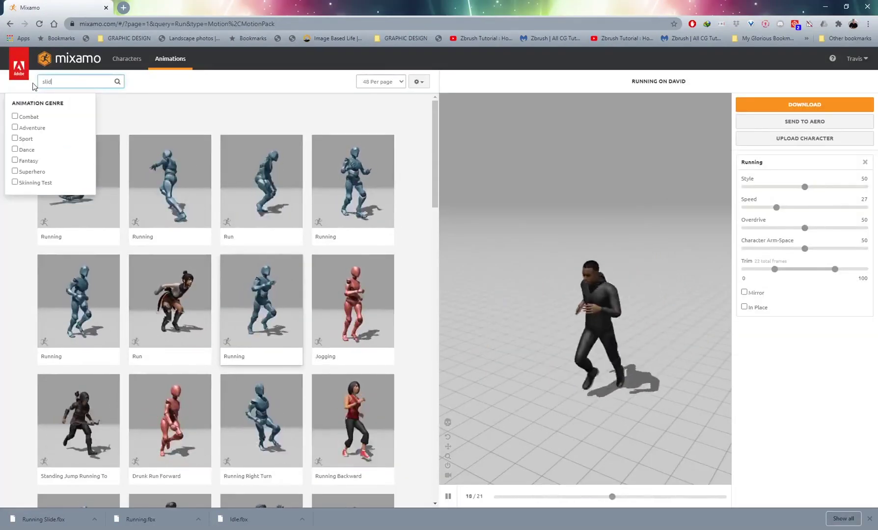
text(e)
key(Return)
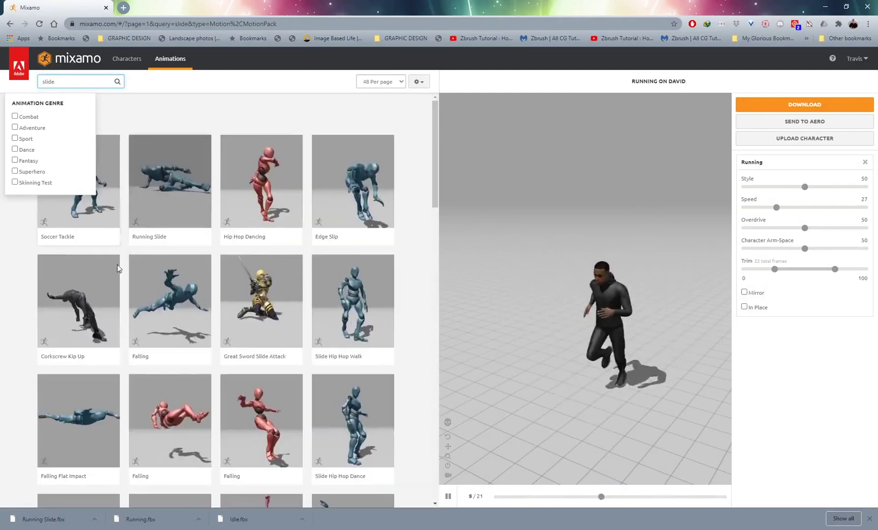
click(173, 182)
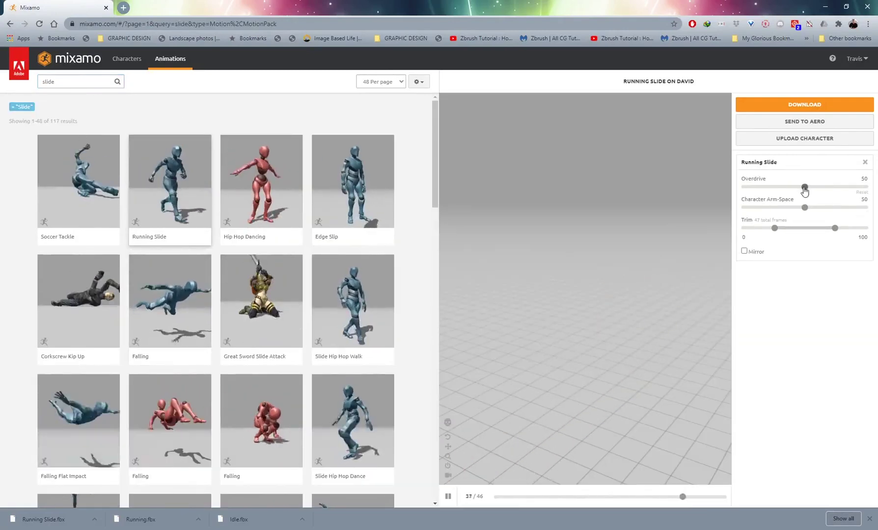
drag(805, 187, 792, 187)
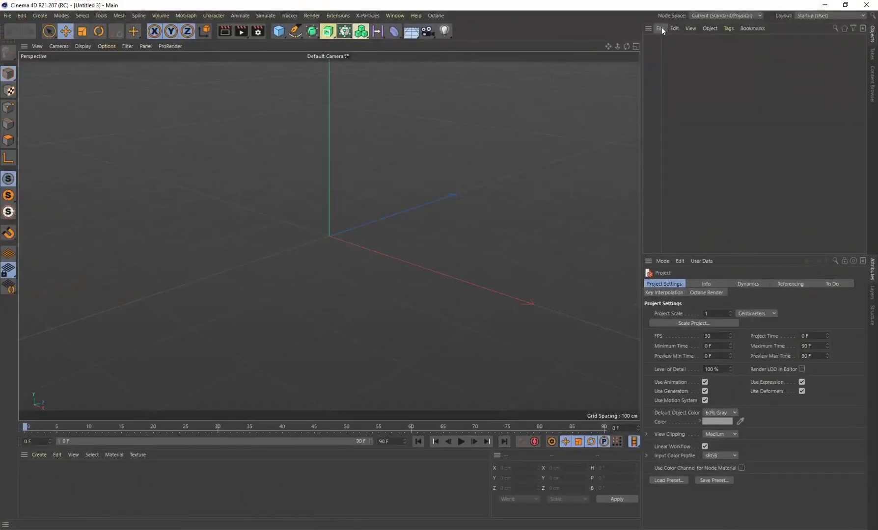
Switch to Cinema 4D and merge Running.fbx into the empty scene with the existing import settings, without reassigning takes
click(661, 28)
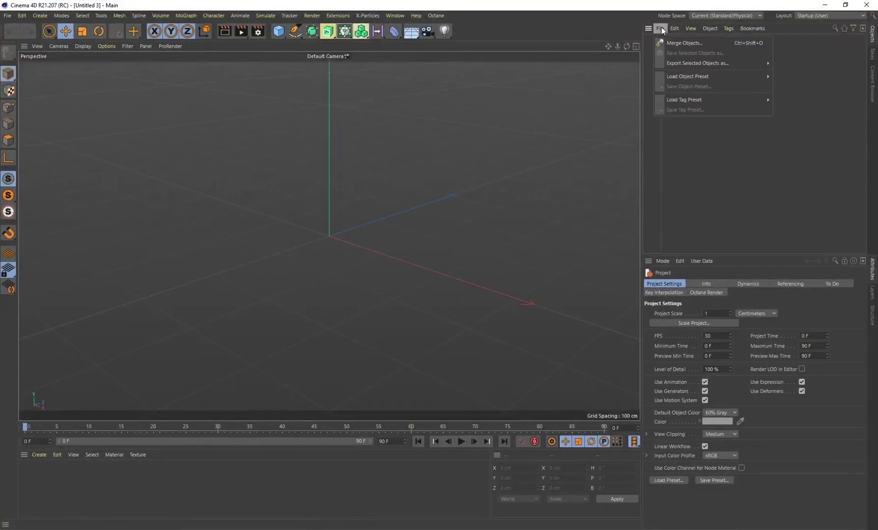
click(686, 43)
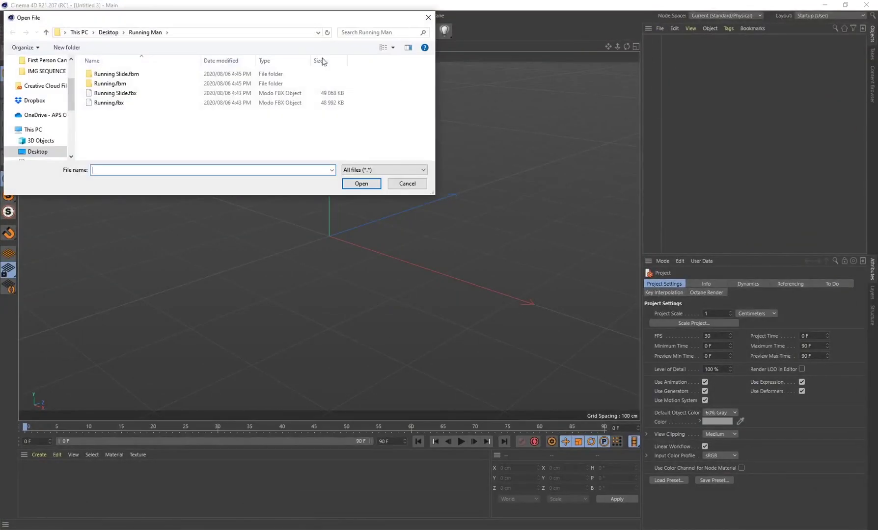
click(118, 103)
click(351, 187)
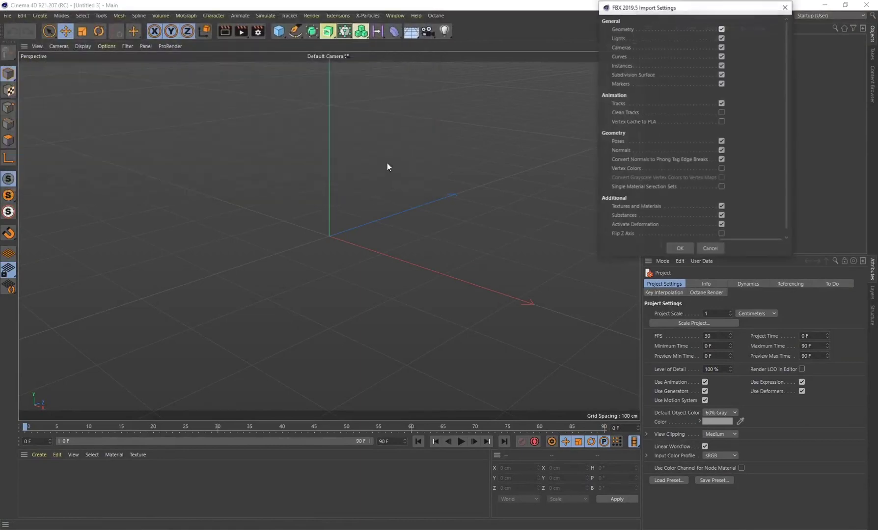
click(678, 249)
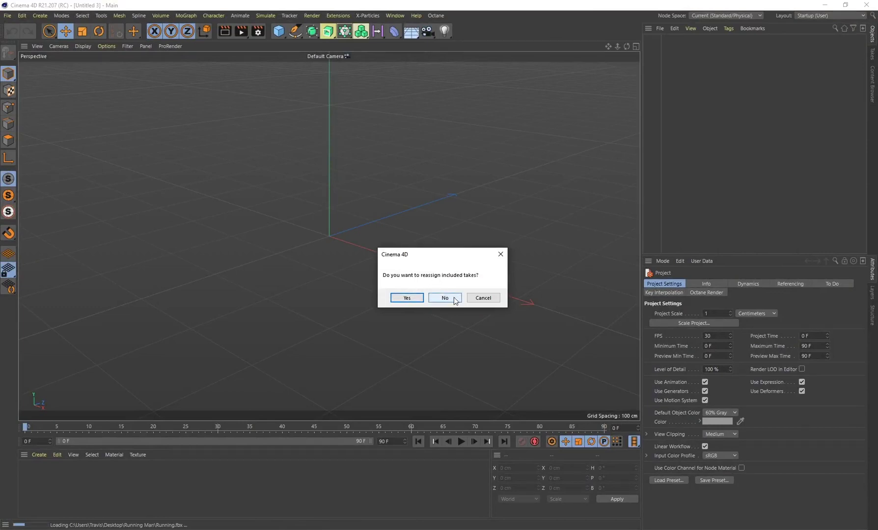
click(446, 298)
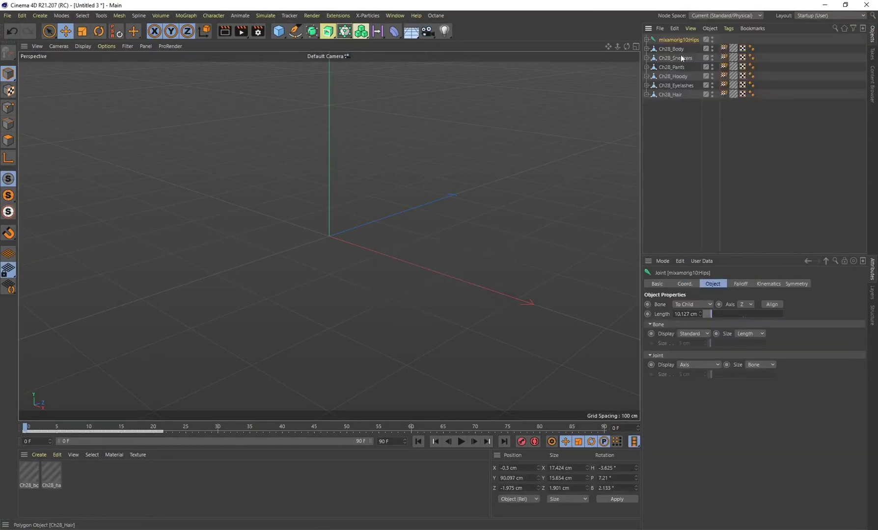
Group all the imported running character objects under a null and rename it RUNNING
shift+click(678, 40)
right_click(672, 40)
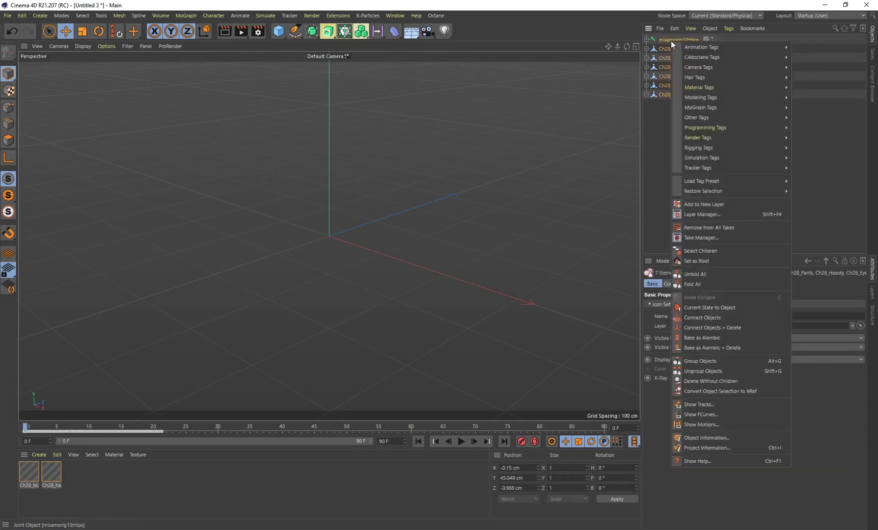
click(696, 361)
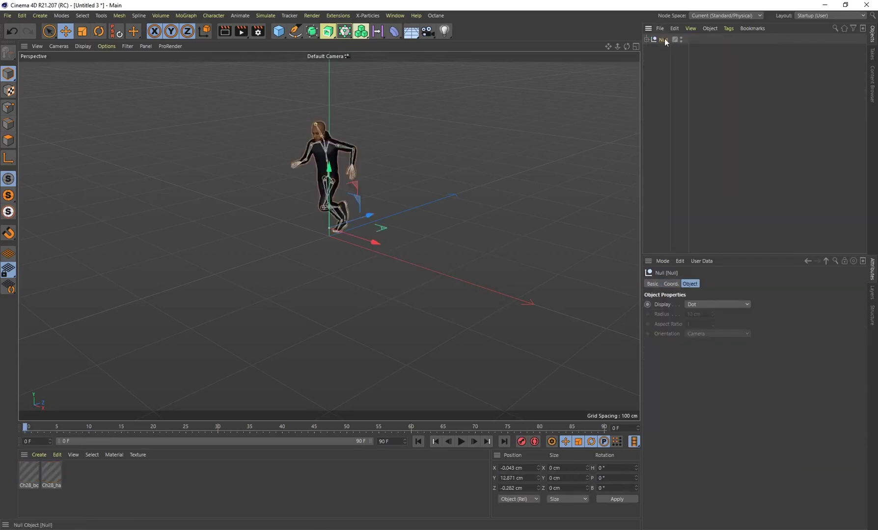
double_click(665, 39)
text(RUNN)
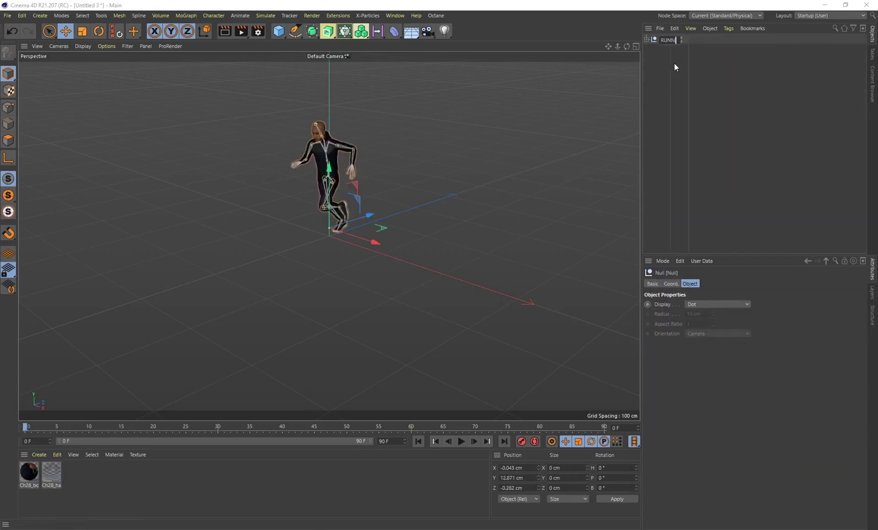
text(ING)
key(Return)
Merge Running Slide.fbx into the scene with the existing import settings, without reassigning takes
click(661, 29)
click(682, 40)
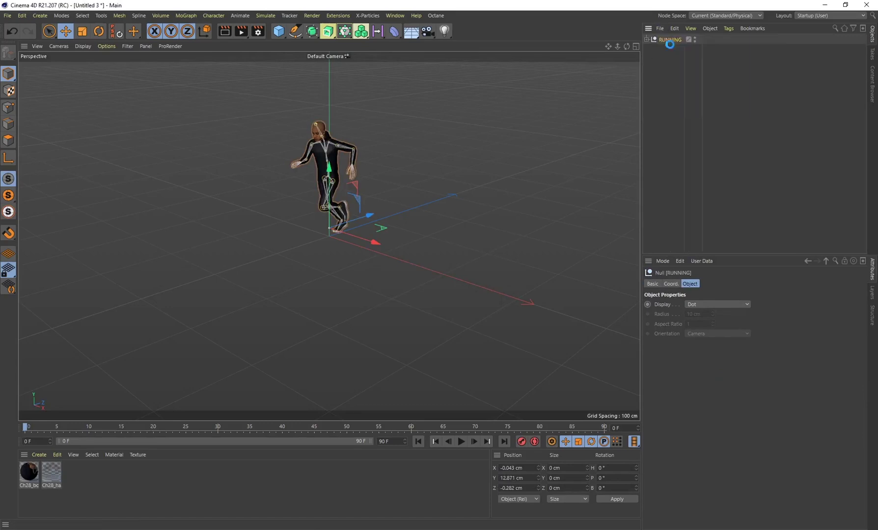
click(118, 93)
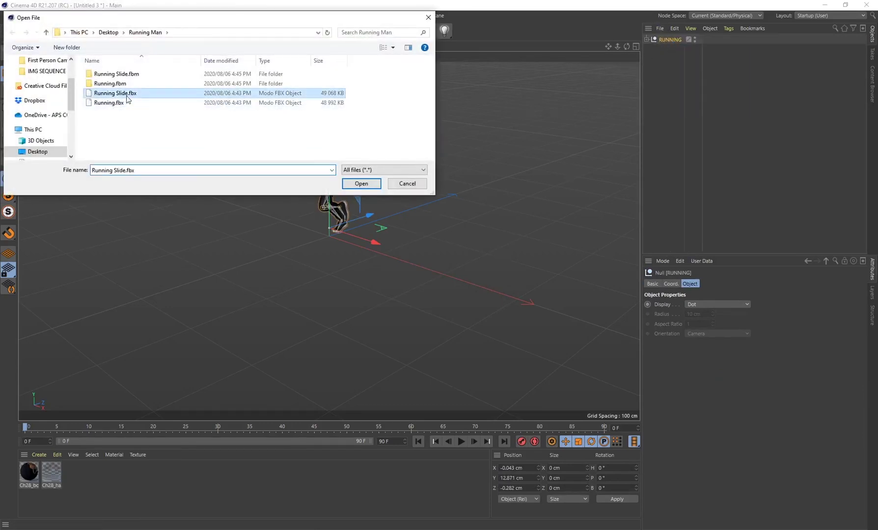
click(362, 183)
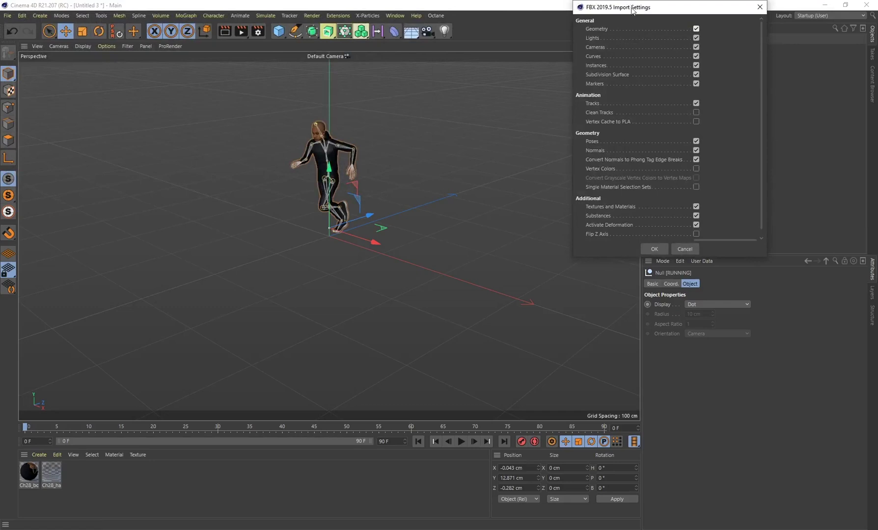
drag(632, 10, 588, 36)
click(611, 274)
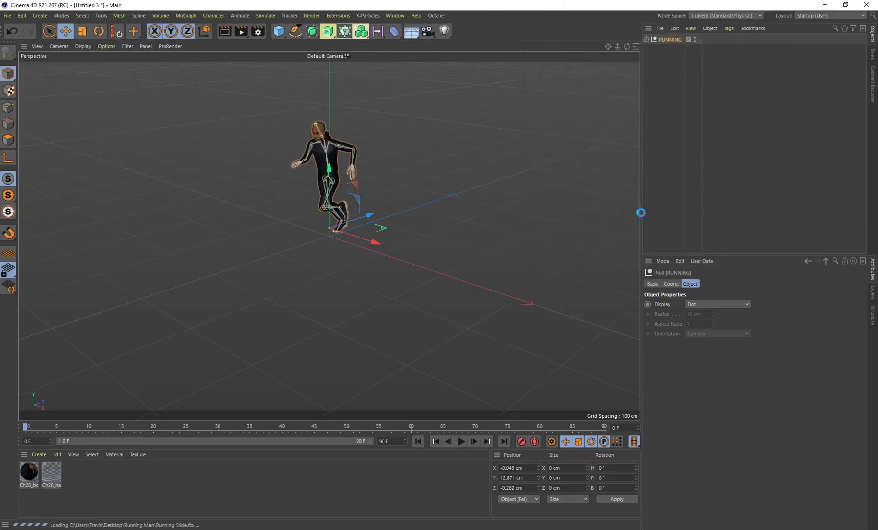
click(439, 301)
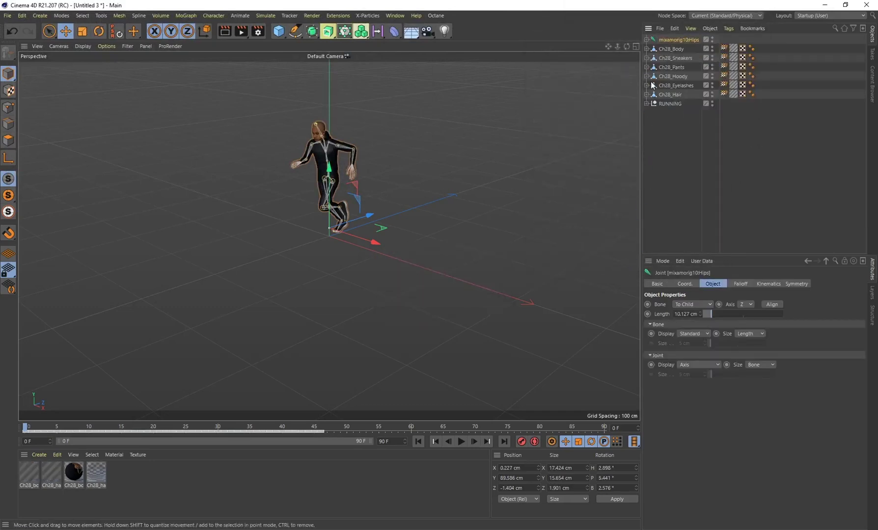
Group the newly imported sliding character objects, from the hips joint to the hair, and rename the null SLIDE
shift+click(673, 96)
right_click(673, 96)
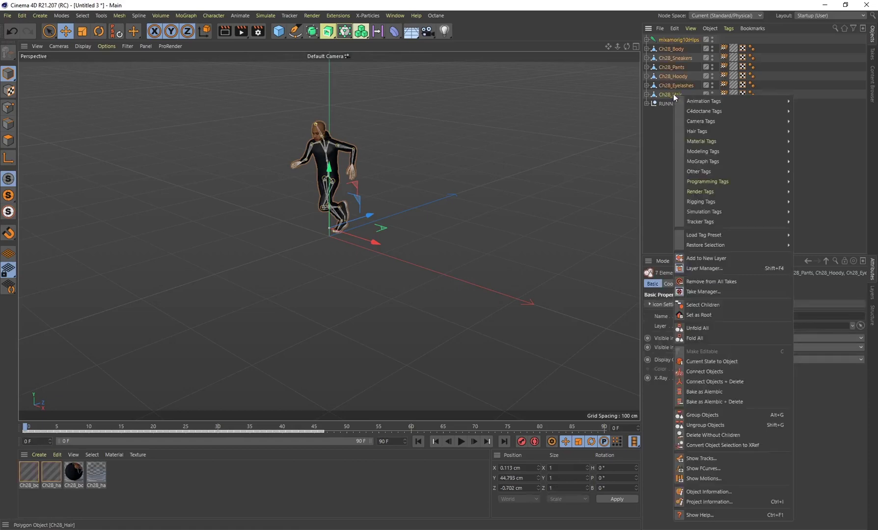
click(706, 419)
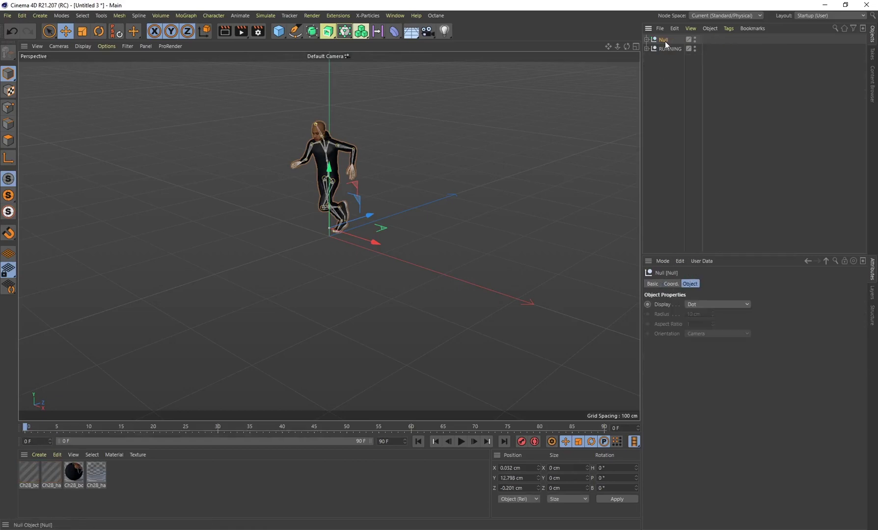
double_click(665, 40)
text(SLID)
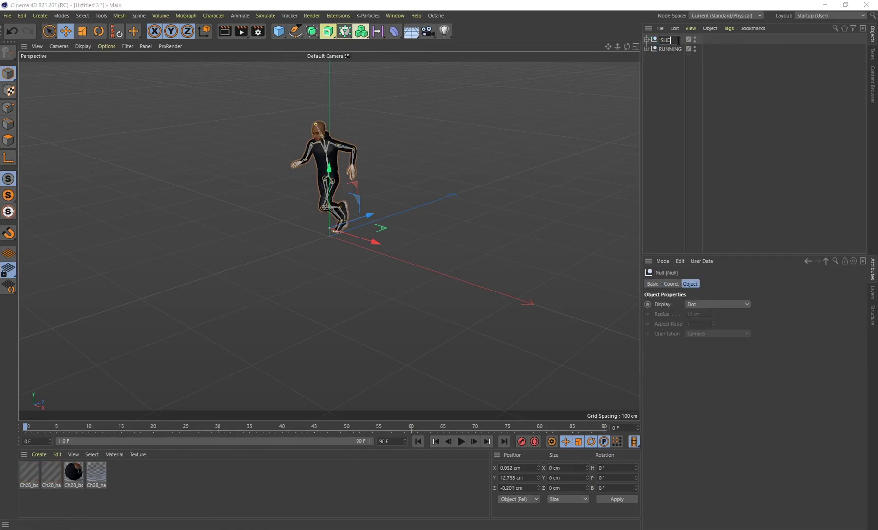
text(E)
key(Return)
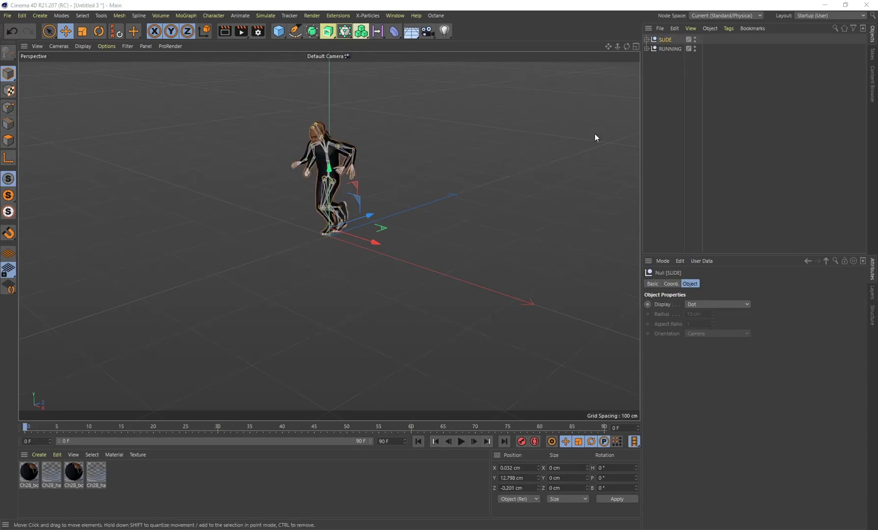
Create a motion clip from the RUNNING null without removing its original animation, and open its motion system in the timeline
click(670, 48)
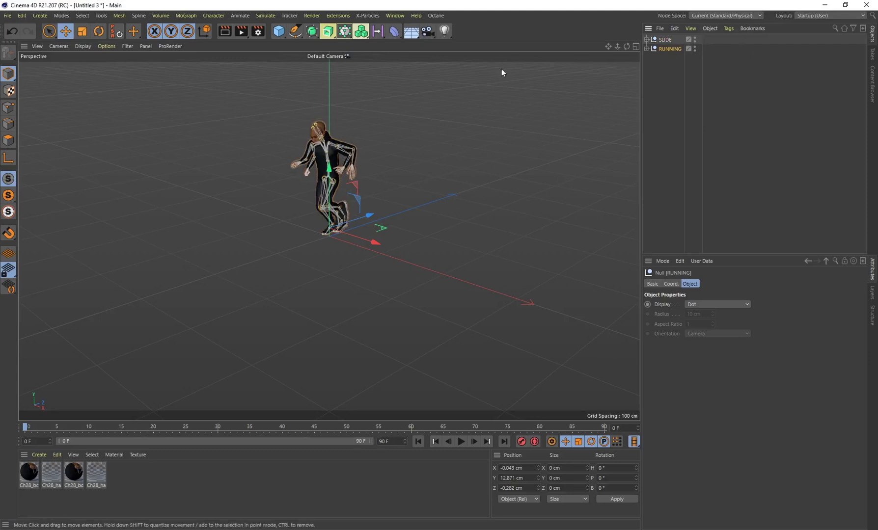
click(240, 15)
click(262, 124)
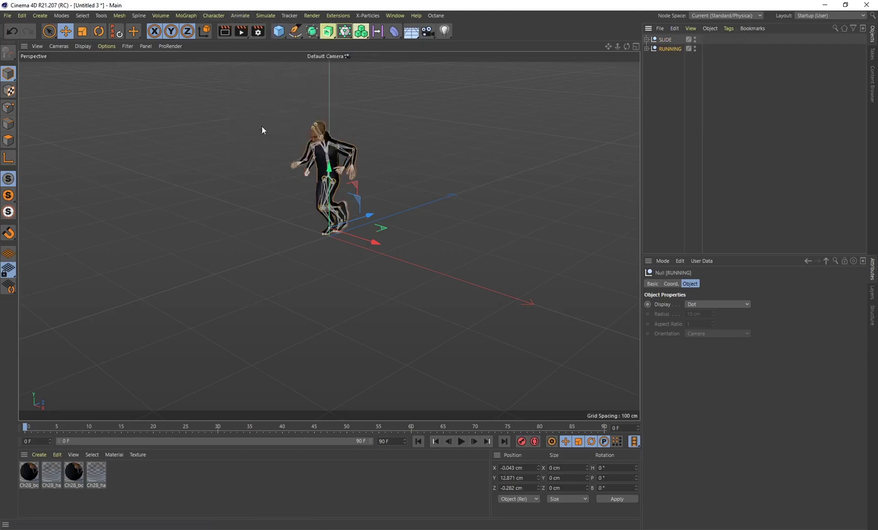
click(187, 94)
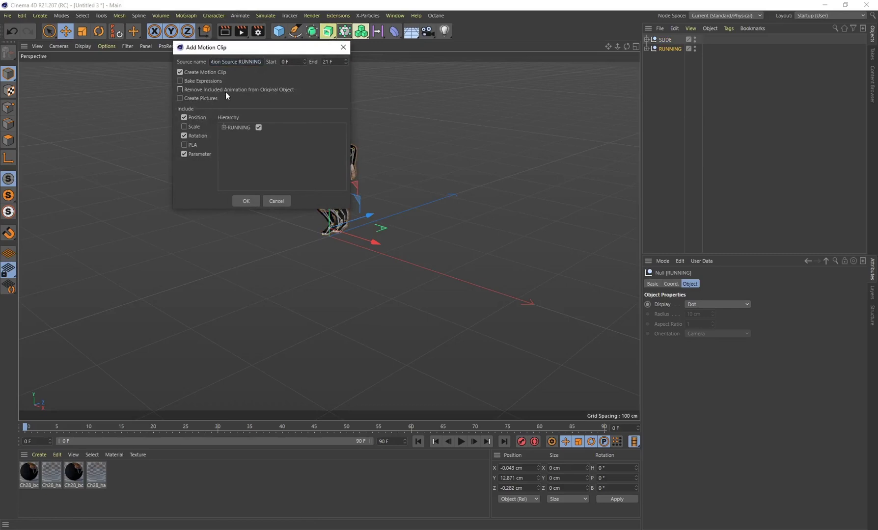
click(248, 199)
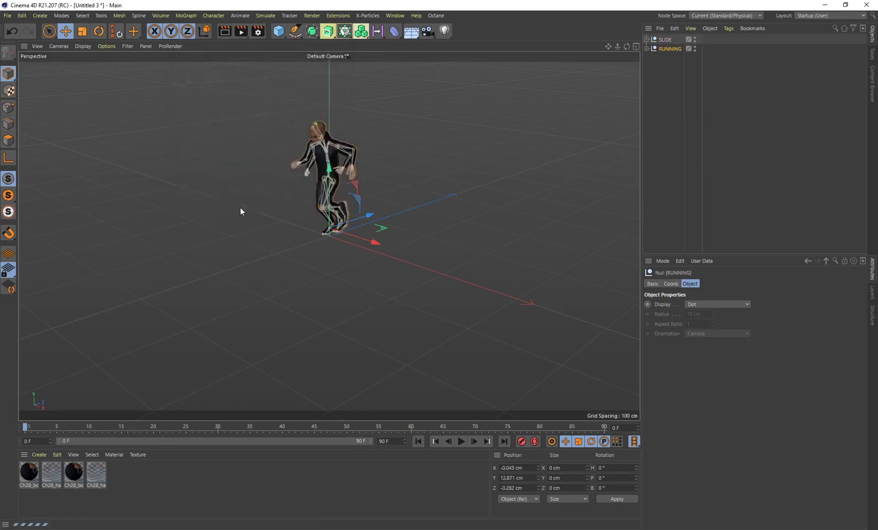
click(707, 49)
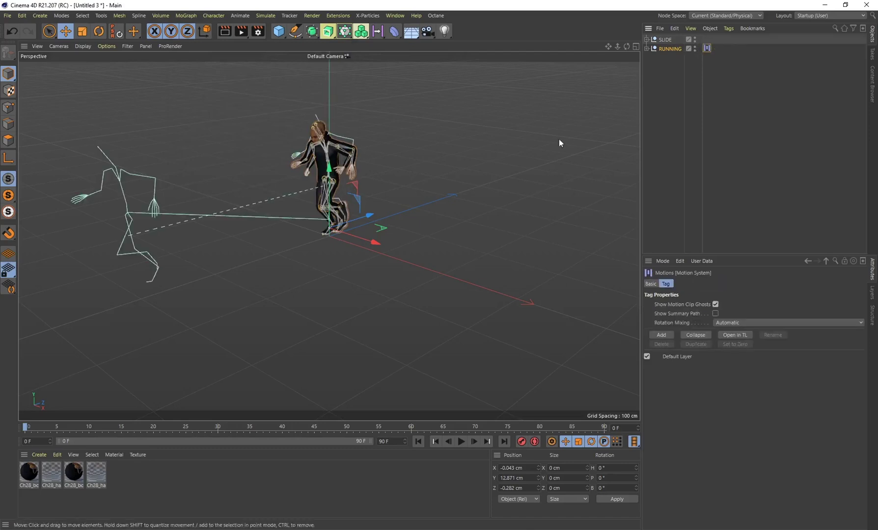
click(728, 335)
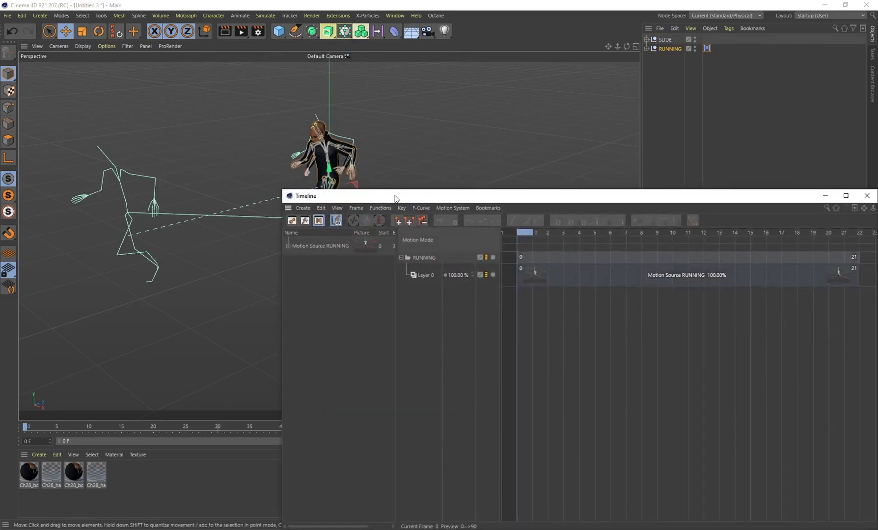
Create a motion clip from the SLIDE null for frames 0 to 46, without removing its original animation
drag(395, 199, 199, 223)
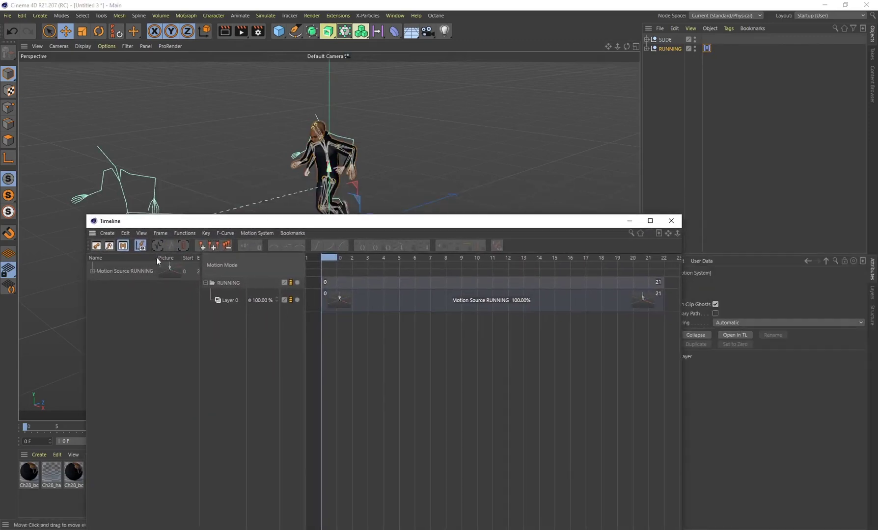
click(665, 40)
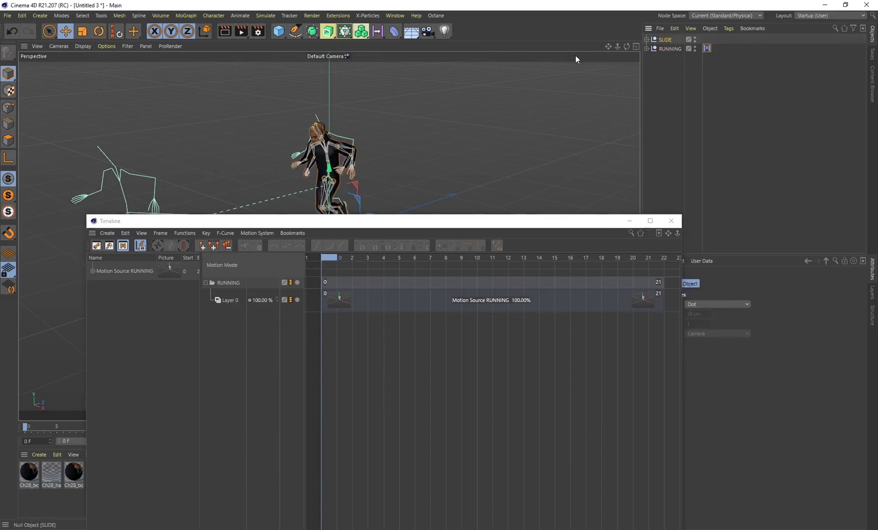
click(243, 18)
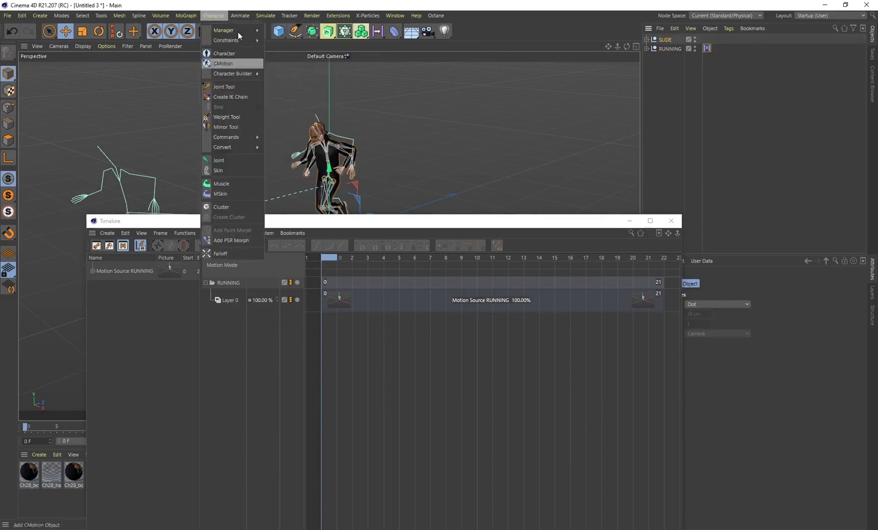
click(257, 123)
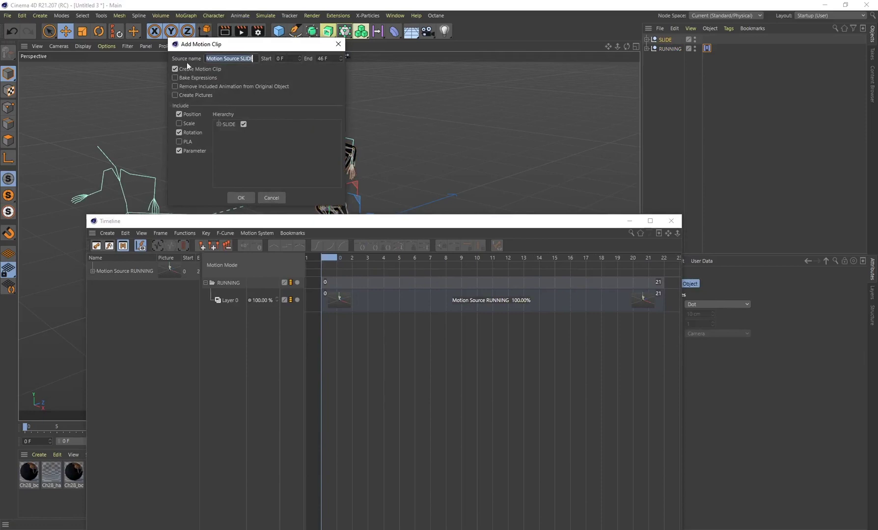
click(241, 198)
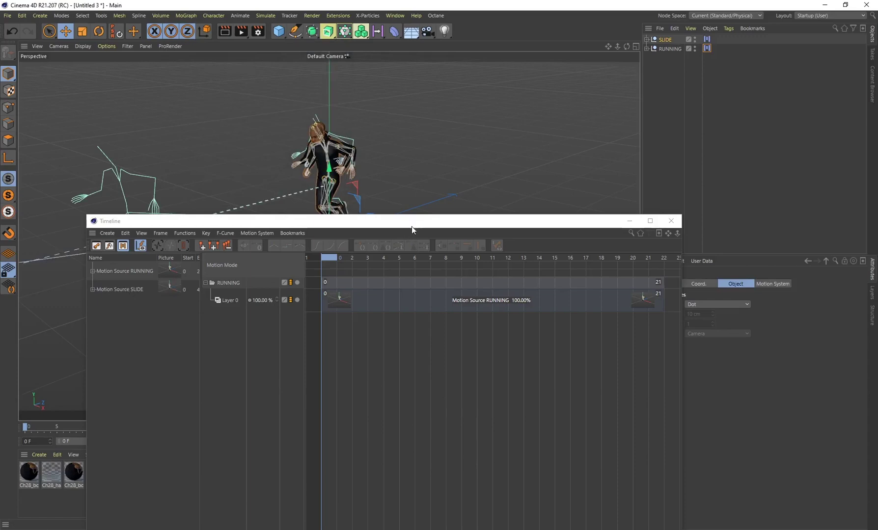
Hide the SLIDE character in the viewport and renders, and select the RUNNING null
drag(411, 227, 330, 231)
click(695, 39)
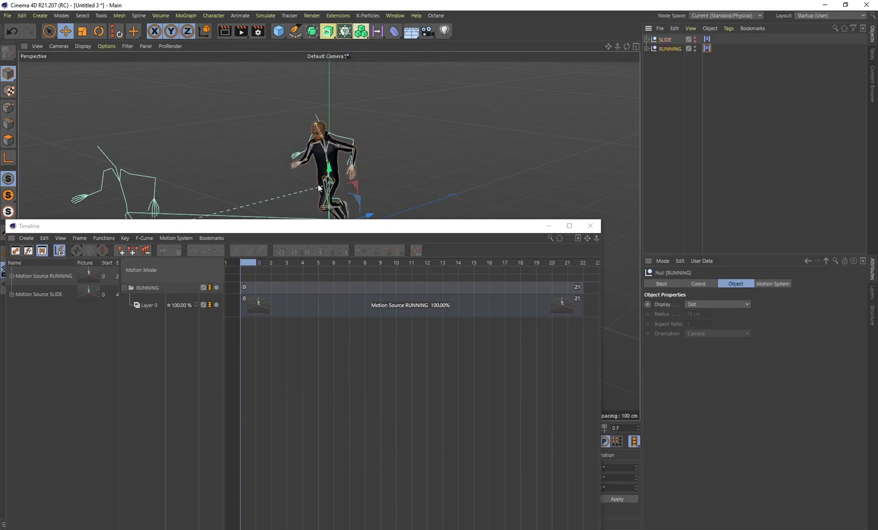
click(673, 50)
Play the running animation and move the current time to frame 22, where the run ends
drag(287, 229, 432, 148)
drag(362, 143, 360, 143)
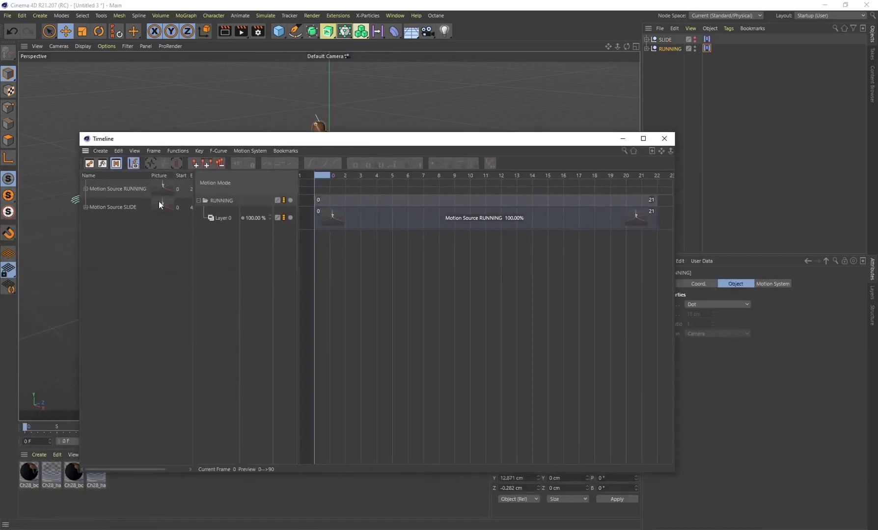
drag(206, 140, 178, 466)
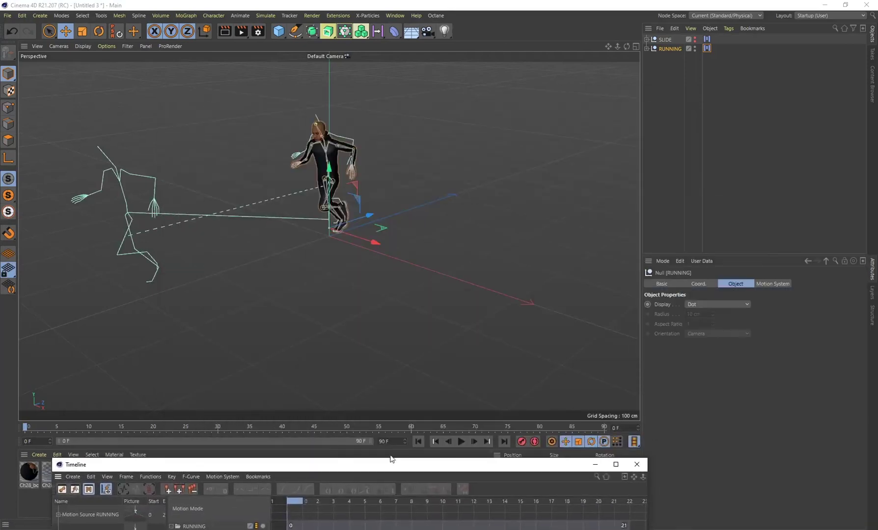
click(461, 442)
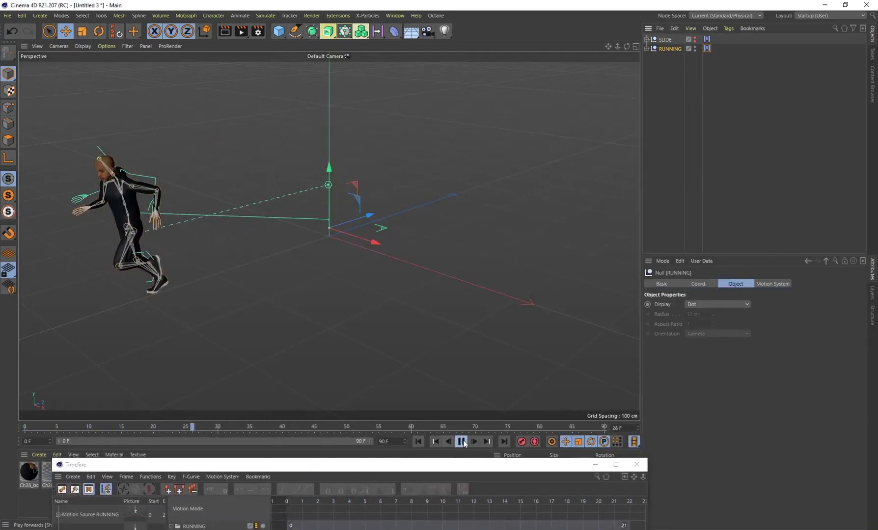
click(21, 430)
drag(21, 430, 166, 427)
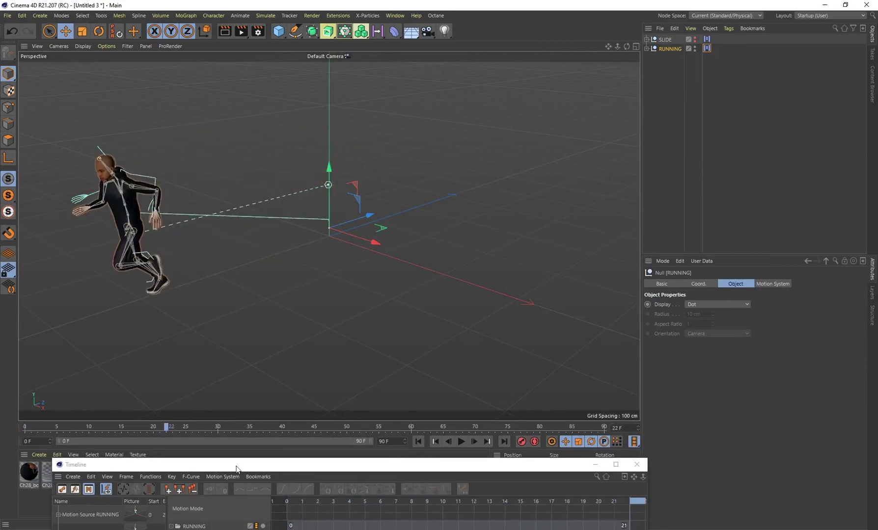
Add the Motion Source SLIDE clip to the RUNNING motion layer starting at frame 22, right after the running clip, and select it
drag(229, 465, 212, 140)
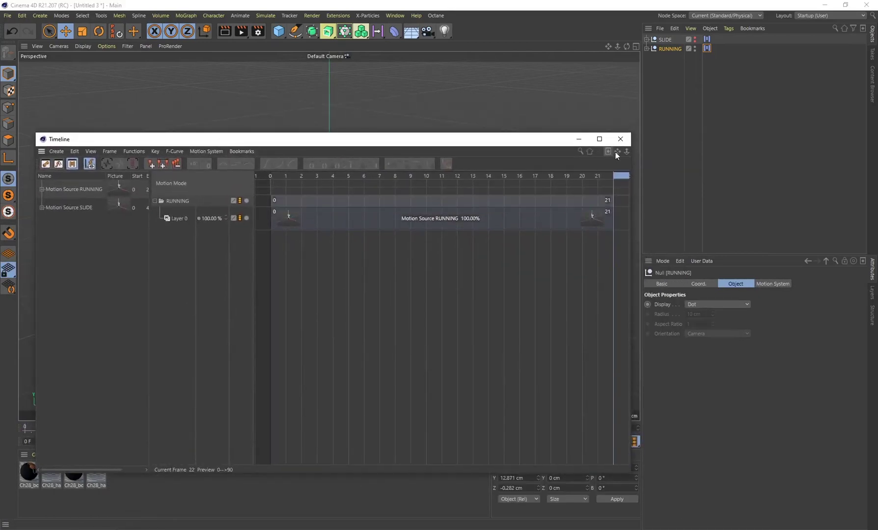
mouse_move(618, 151)
mouse_down()
mouse_move(528, 151)
mouse_move(629, 150)
mouse_move(622, 156)
mouse_up()
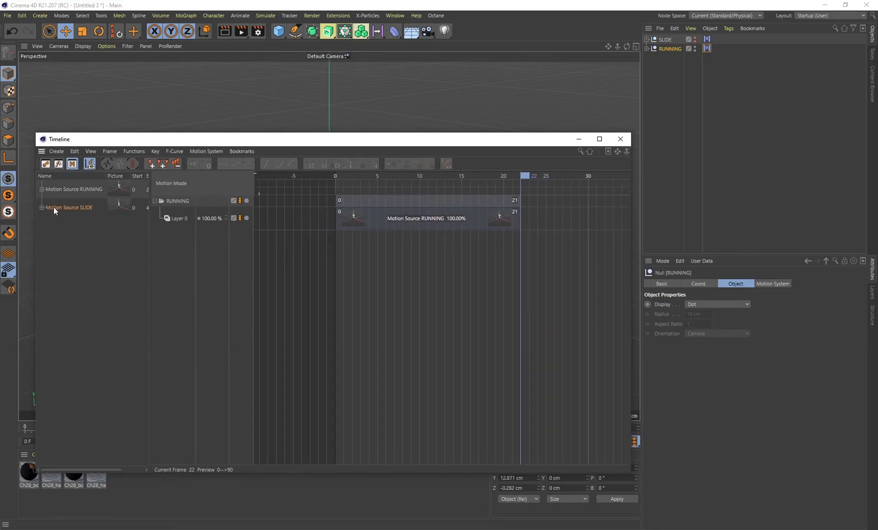
drag(80, 207, 400, 256)
mouse_move(542, 209)
mouse_down()
mouse_move(555, 209)
mouse_move(544, 223)
mouse_up()
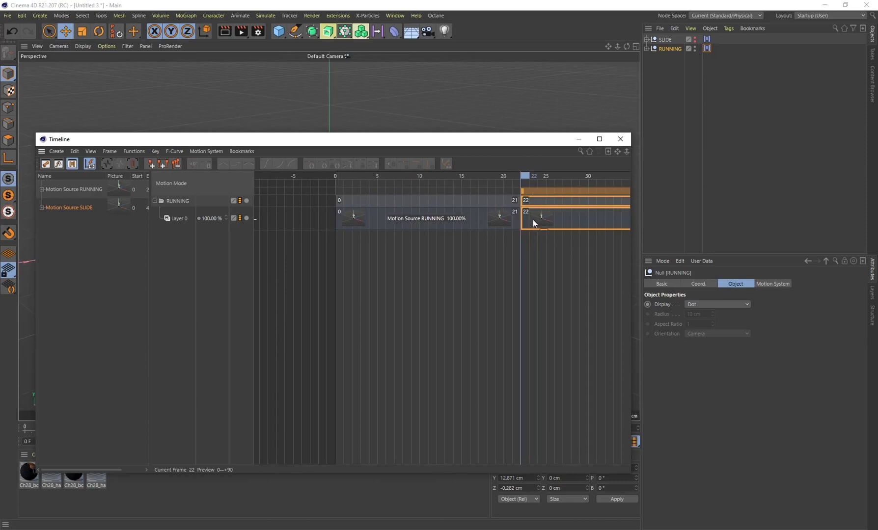
click(533, 220)
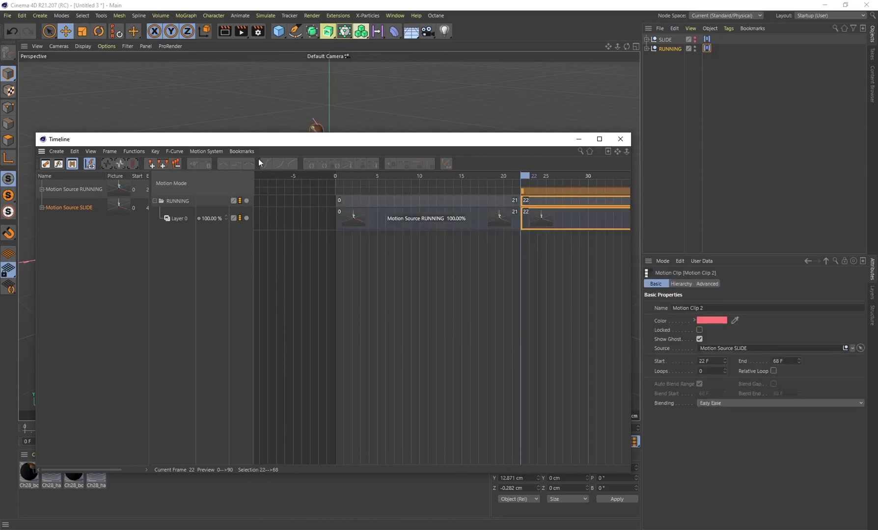
View the character from the side and scrub from the start to frame 20 to check the combined motion
drag(289, 140, 258, 135)
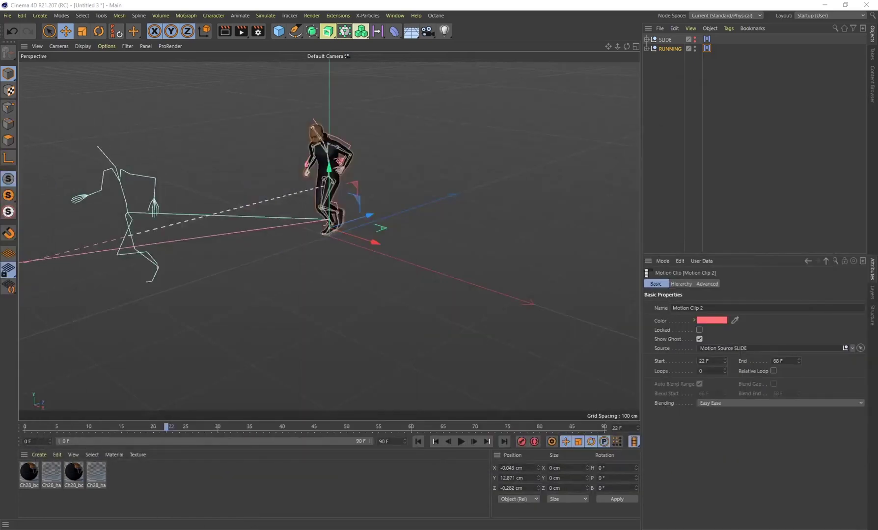
alt+drag(316, 270, 344, 459)
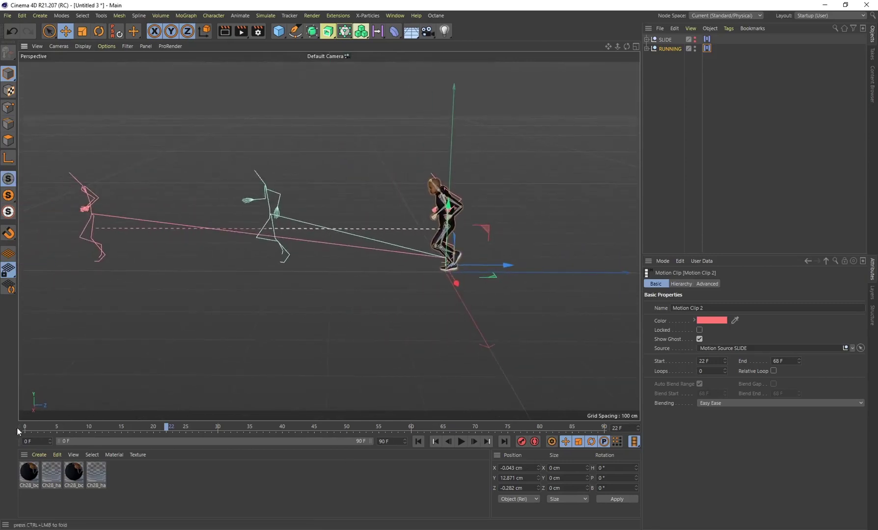
drag(22, 428, 150, 437)
Shift the slide clip earlier in the motion timeline to start at frame 17, overlapping the end of the running clip
key(shift+F3)
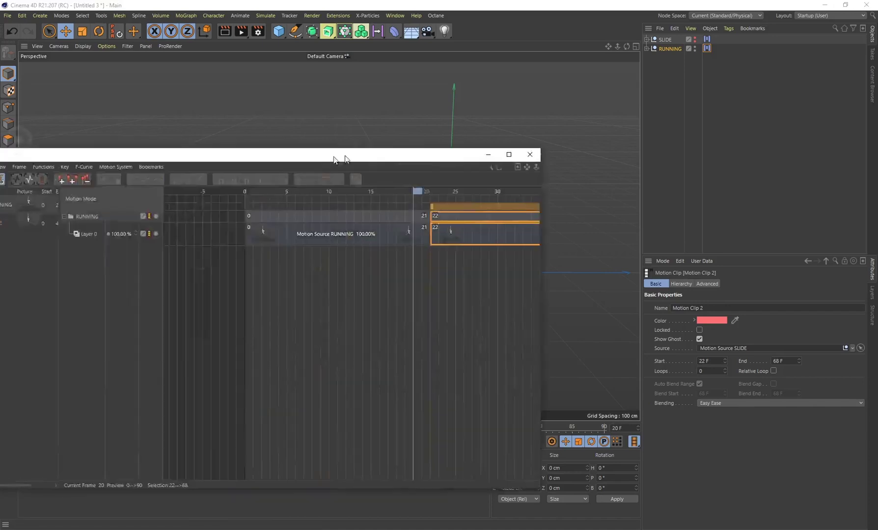
drag(337, 156, 355, 149)
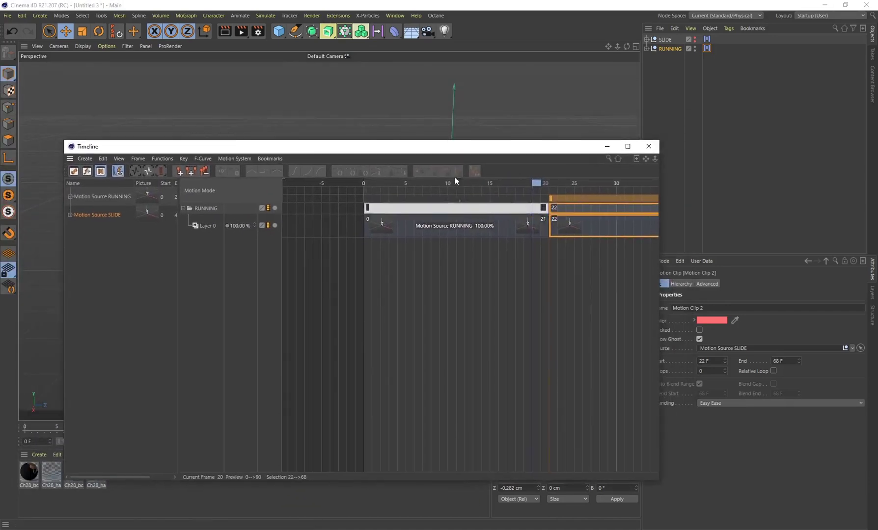
drag(597, 231, 589, 229)
drag(657, 159, 678, 160)
drag(644, 228, 588, 229)
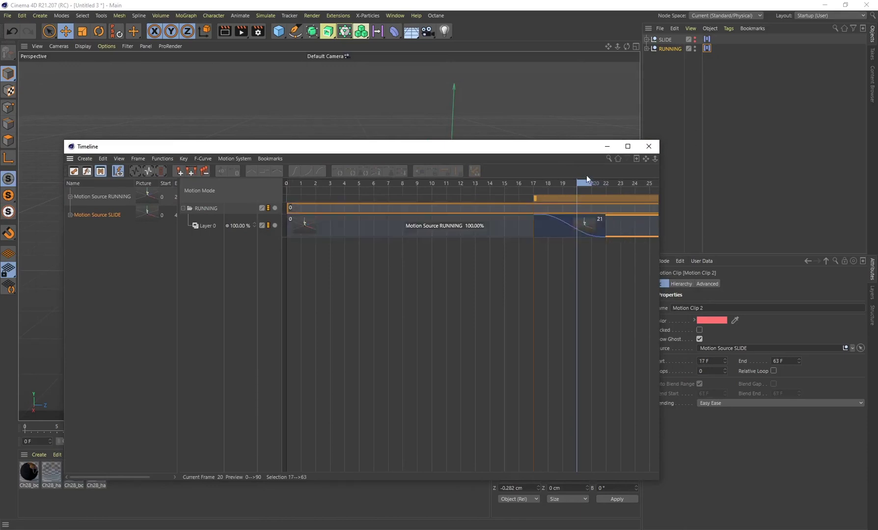
Create a pivot object for the slide motion clip from its advanced settings
drag(468, 149, 391, 72)
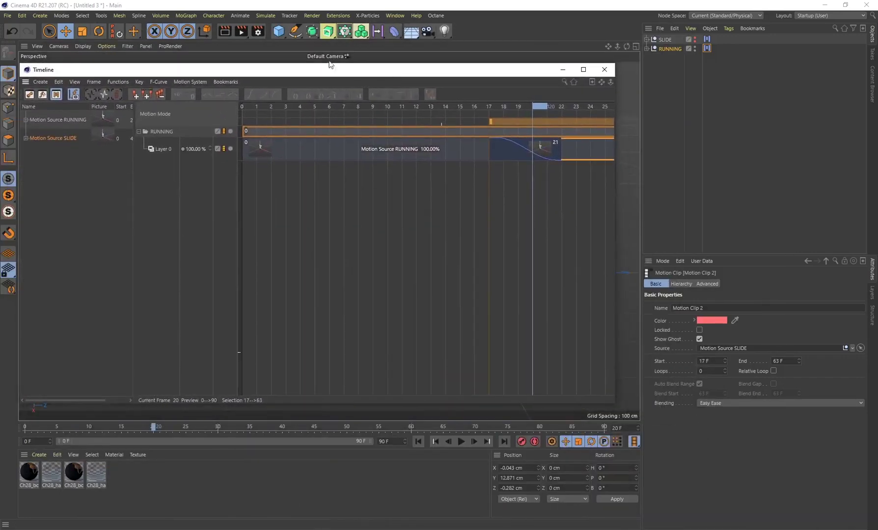
drag(55, 138, 609, 201)
click(706, 284)
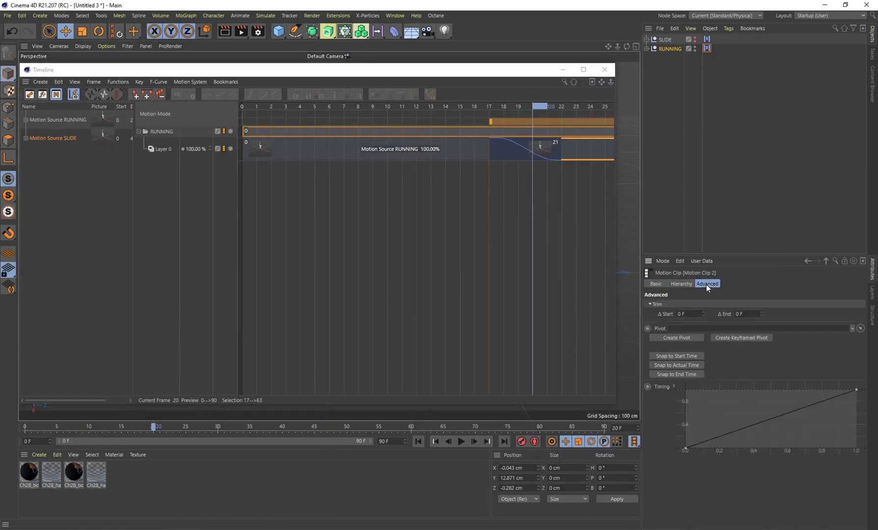
click(677, 338)
Move the pivot object along the running path to about Z -323 cm, bringing the slide to the end of the run
drag(349, 71, 368, 361)
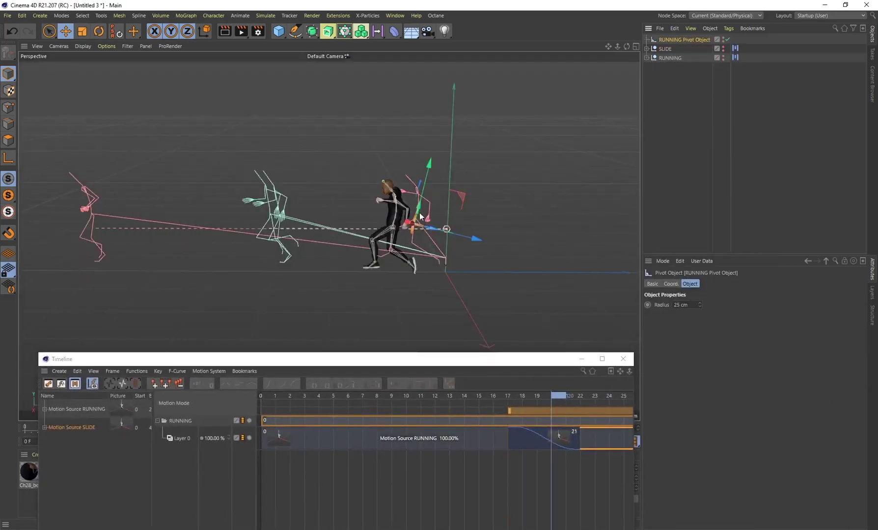
drag(471, 239, 476, 241)
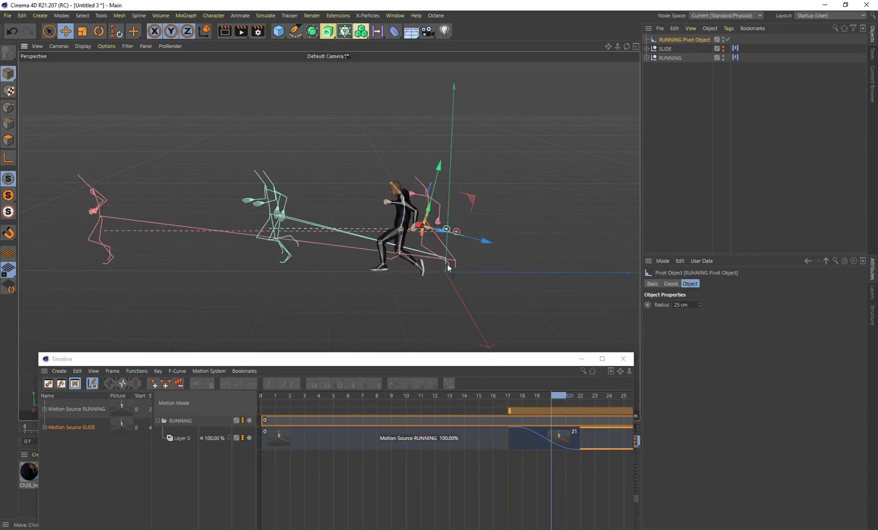
drag(481, 241, 301, 265)
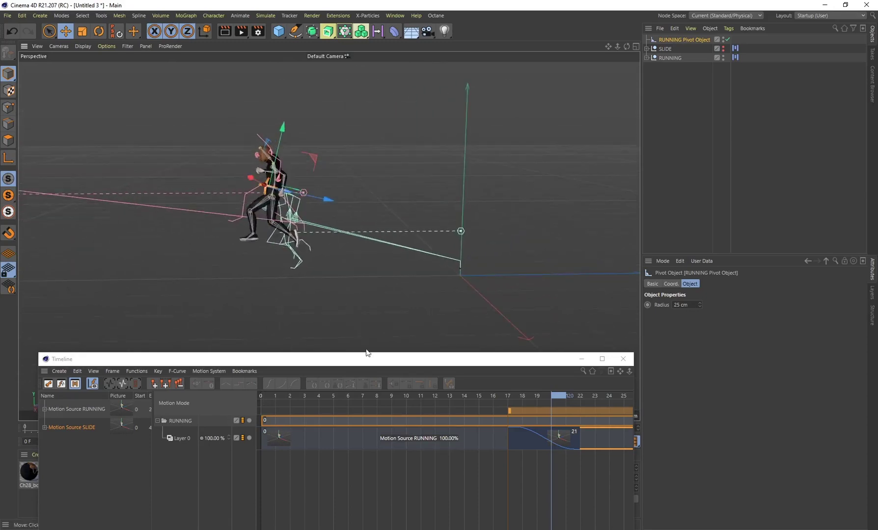
In the right view, move the pivot object to about Y 92 cm and Z -338 cm to match the running figure's height
key(shift+F3)
middle_click(318, 147)
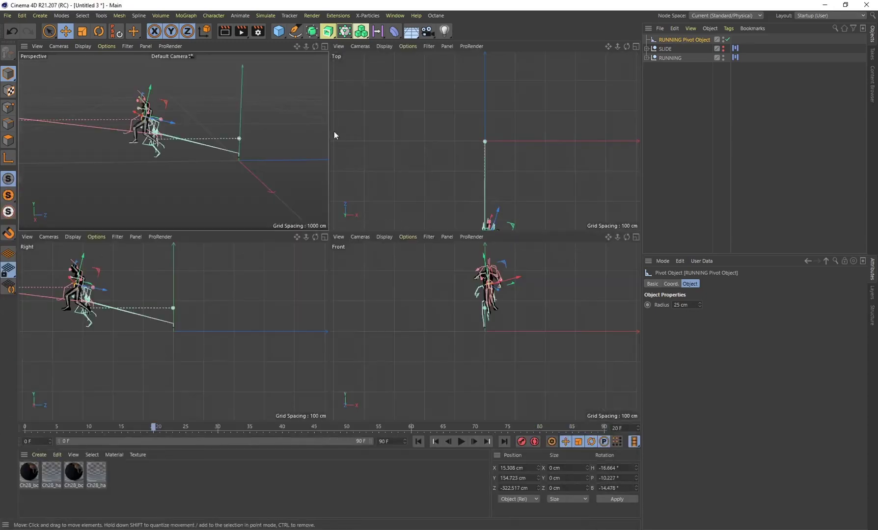
middle_click(208, 279)
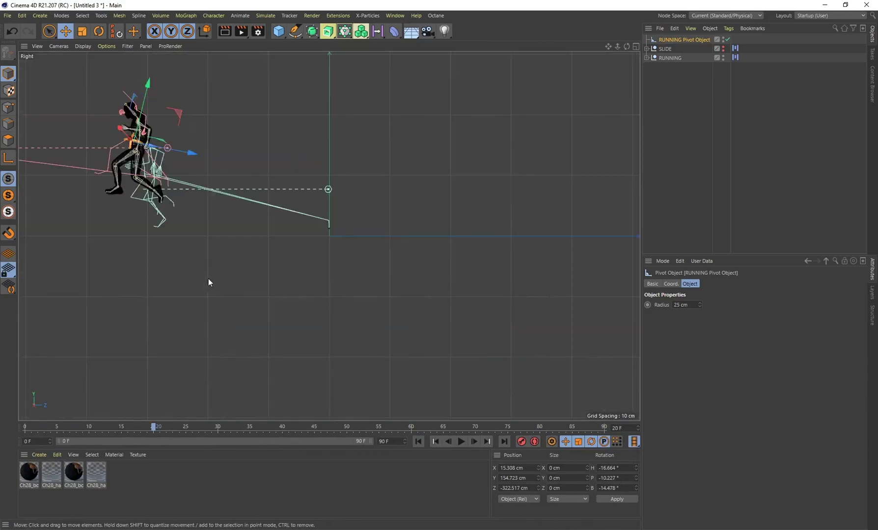
alt+middle_drag(235, 153, 361, 198)
drag(273, 136, 257, 171)
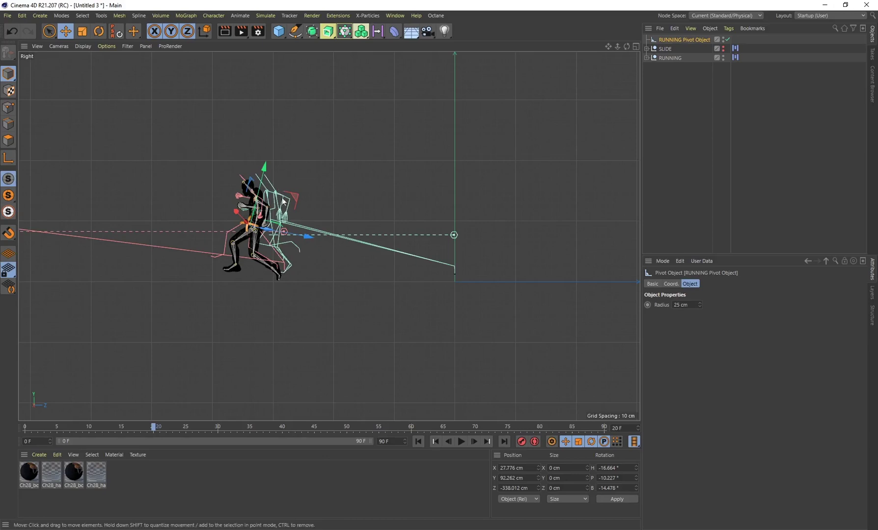
Rotate the pivot object to about H -13.2°, P -7.6°, B -13.5° and raise it to about Y 108.5 cm
middle_drag(263, 276, 396, 313)
key(r)
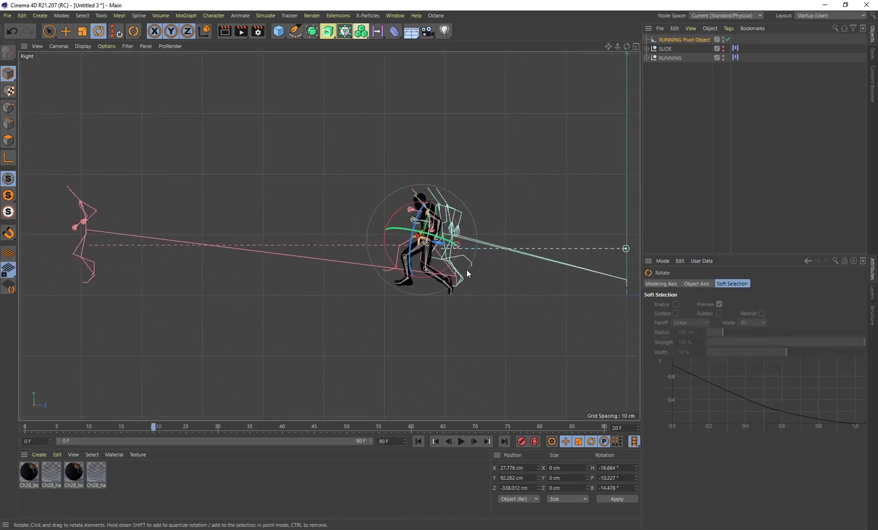
drag(442, 273, 444, 272)
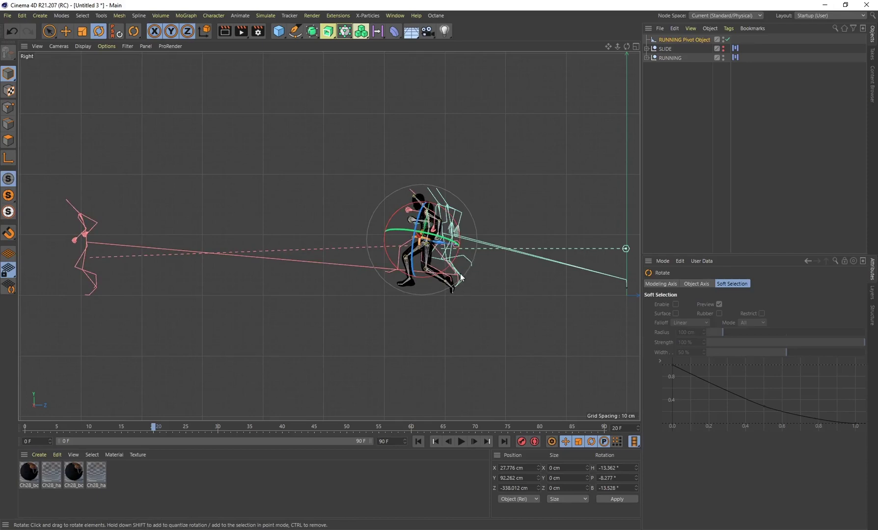
key(e)
drag(434, 190, 436, 178)
key(r)
drag(434, 265, 426, 267)
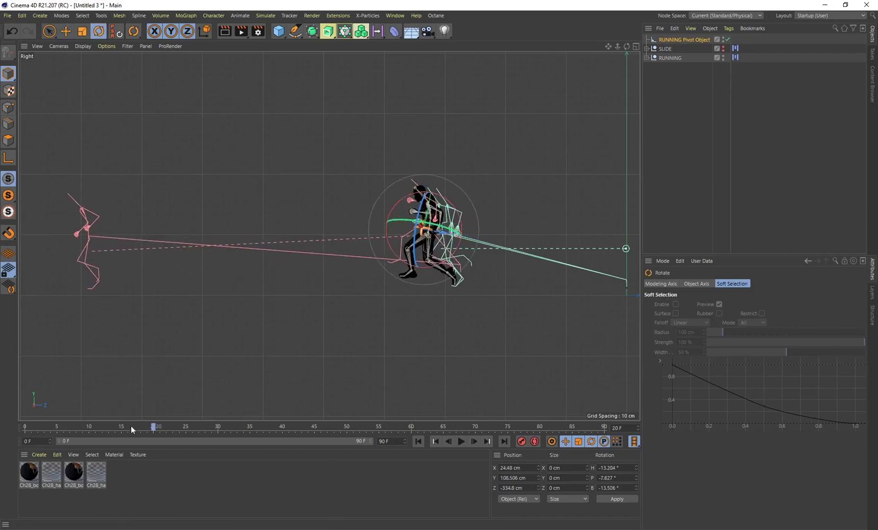
Play and scrub the combined animation from the start to check the run-to-slide transition, and return to the perspective view
drag(54, 427, 26, 435)
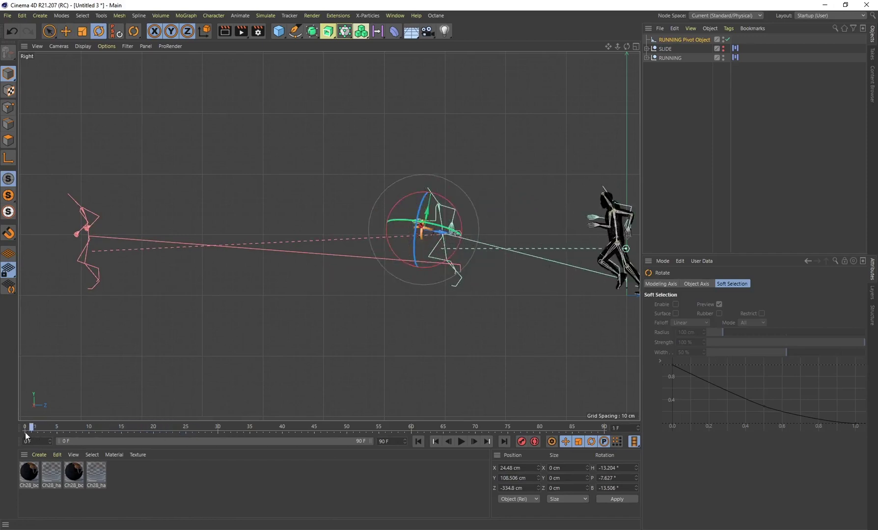
click(461, 442)
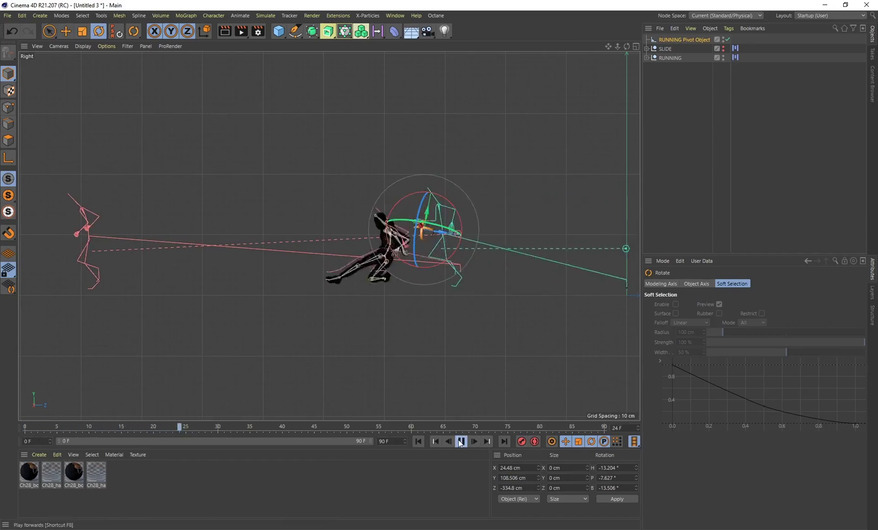
click(461, 442)
drag(323, 428, 412, 432)
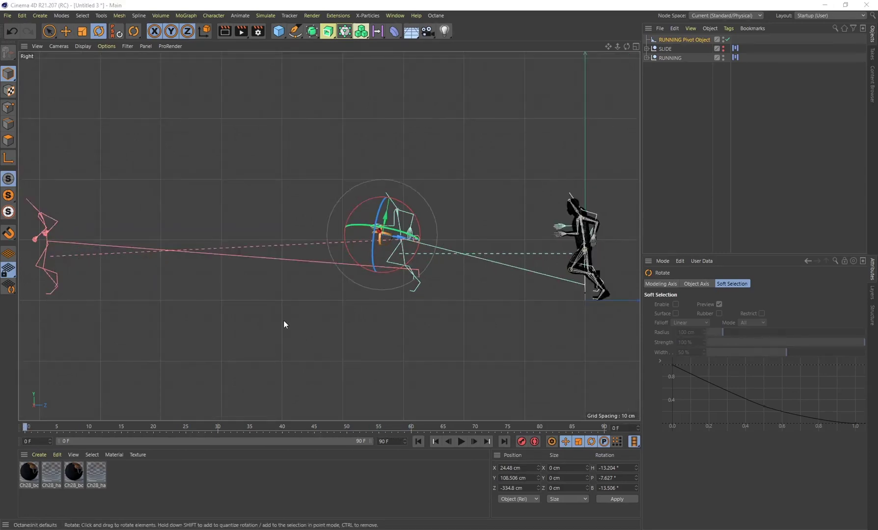
middle_click(230, 180)
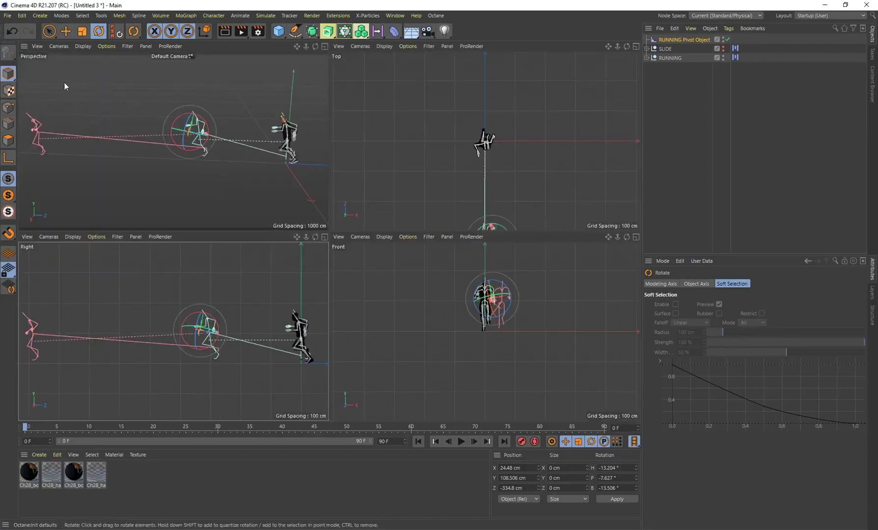
middle_click(89, 101)
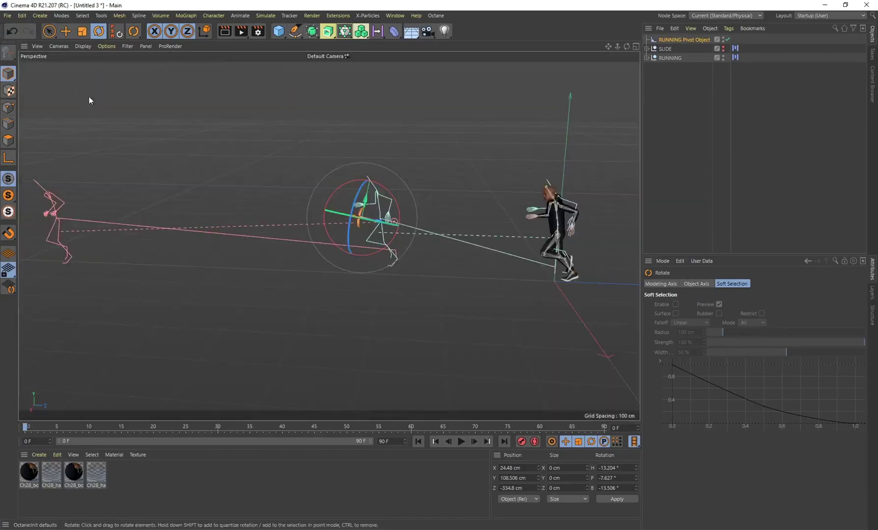
Play the combined run-and-slide animation to check it, and return to frame 0
click(461, 444)
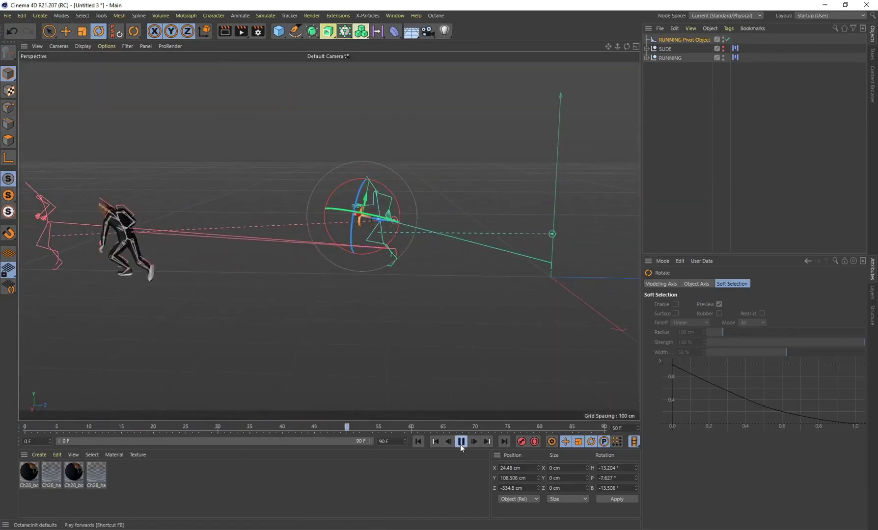
click(461, 442)
drag(348, 427, 25, 430)
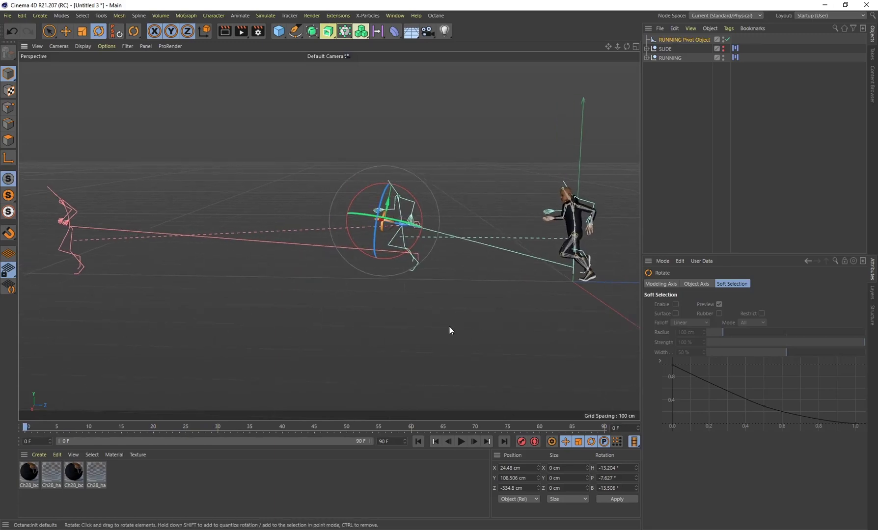
alt+drag(450, 330, 428, 316)
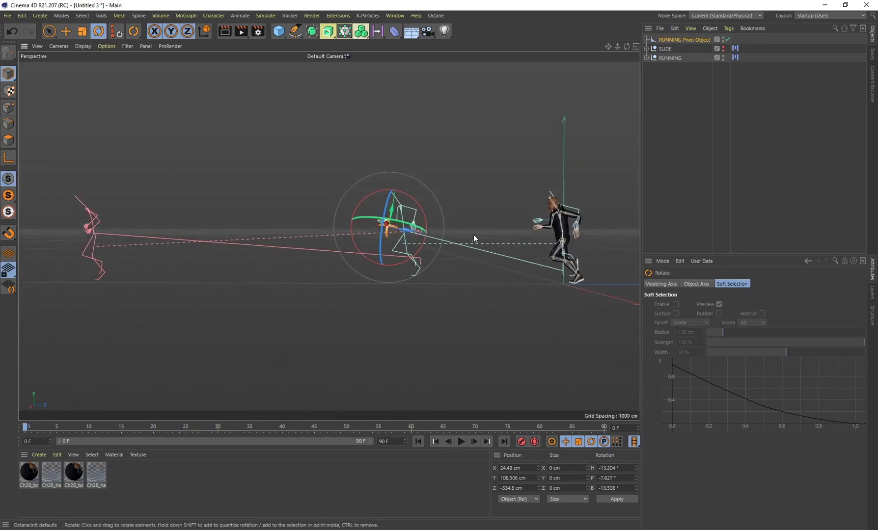
Add an Octane camera to the scene from the Octane Live Viewer, and close the viewer
click(338, 15)
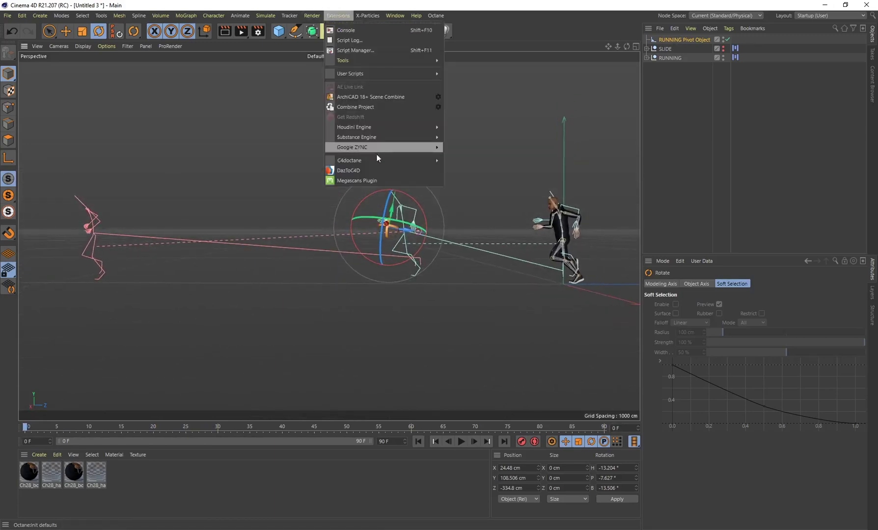
mouse_move(378, 159)
click(462, 176)
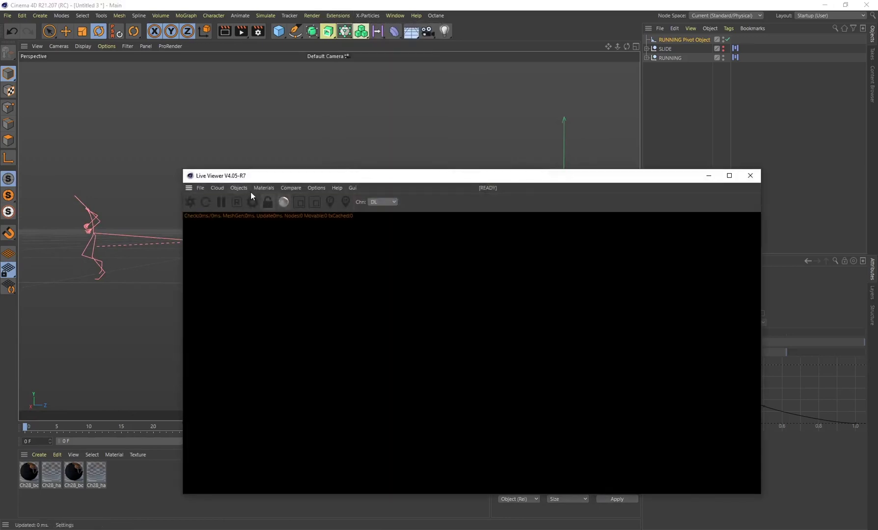
click(238, 188)
click(246, 198)
drag(403, 179, 242, 220)
click(593, 210)
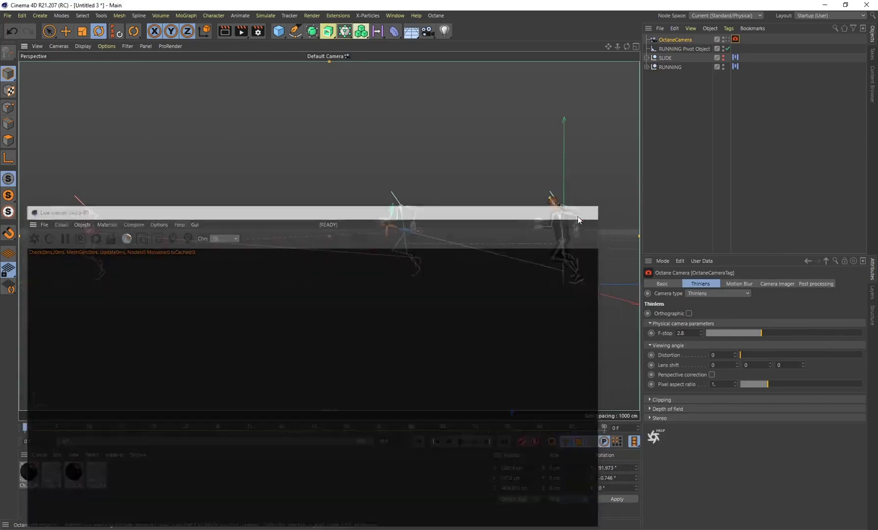
alt+drag(436, 189, 469, 227)
scroll(469, 227, down, 10)
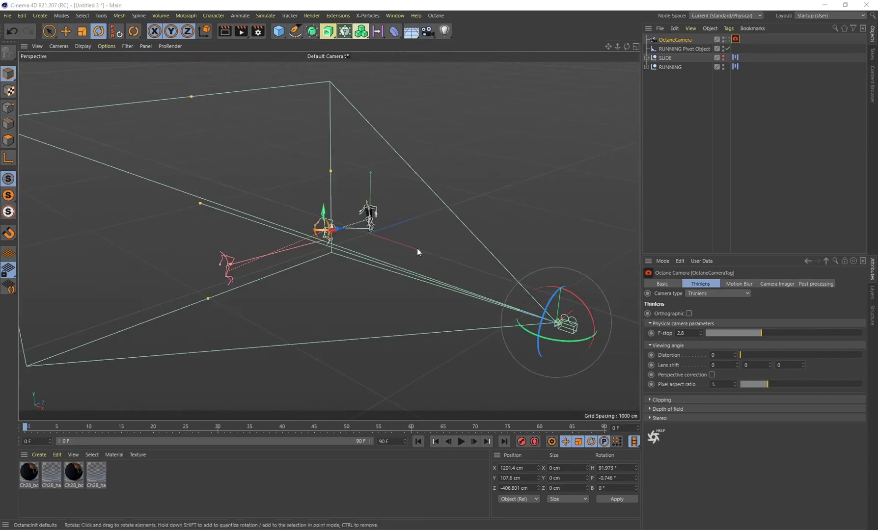
Unfold the RUNNING hierarchy down to the mixamorig10:Head joint and make OctaneCamera a child of that joint
click(671, 68)
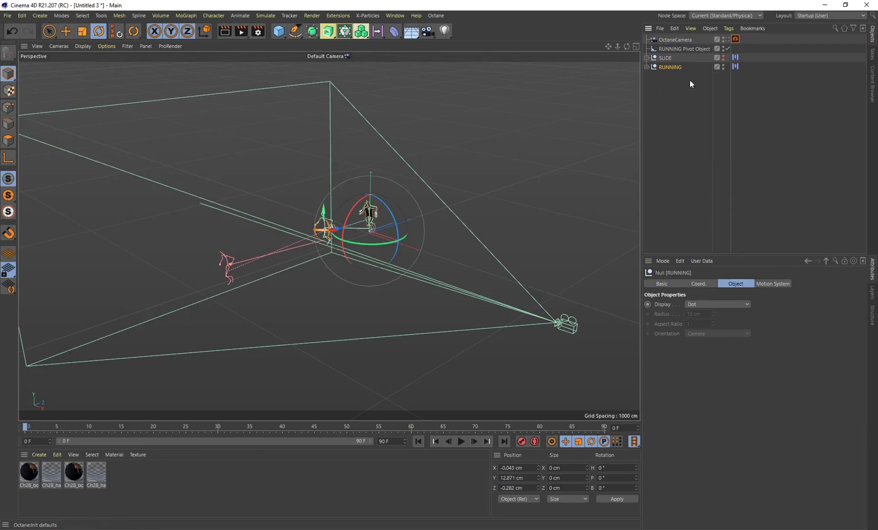
click(645, 67)
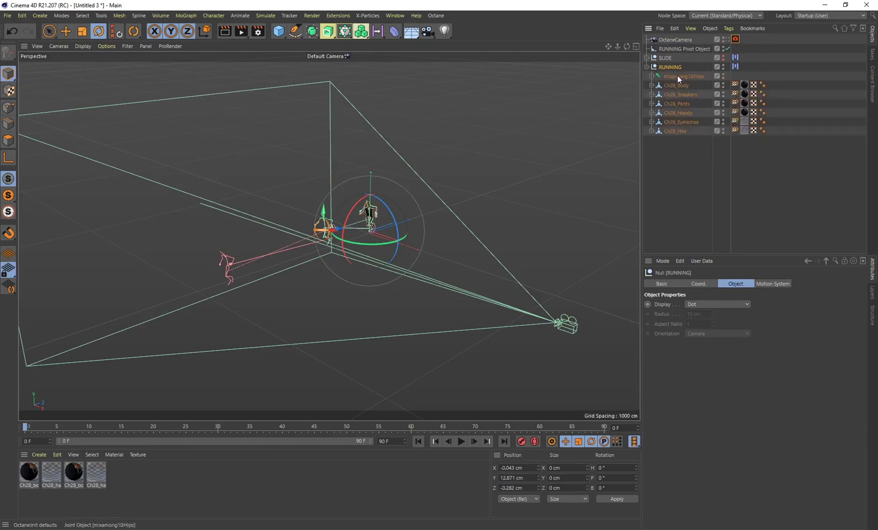
click(646, 67)
click(647, 67)
click(678, 76)
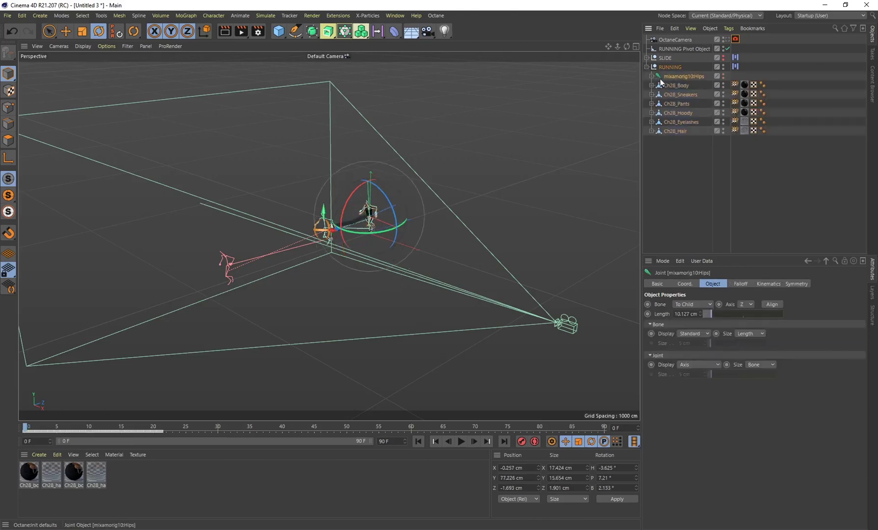
click(651, 76)
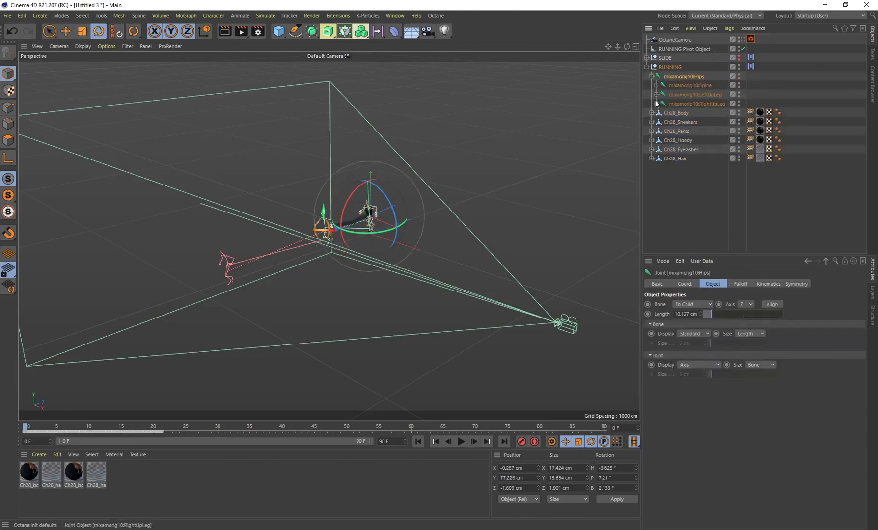
ctrl+click(657, 85)
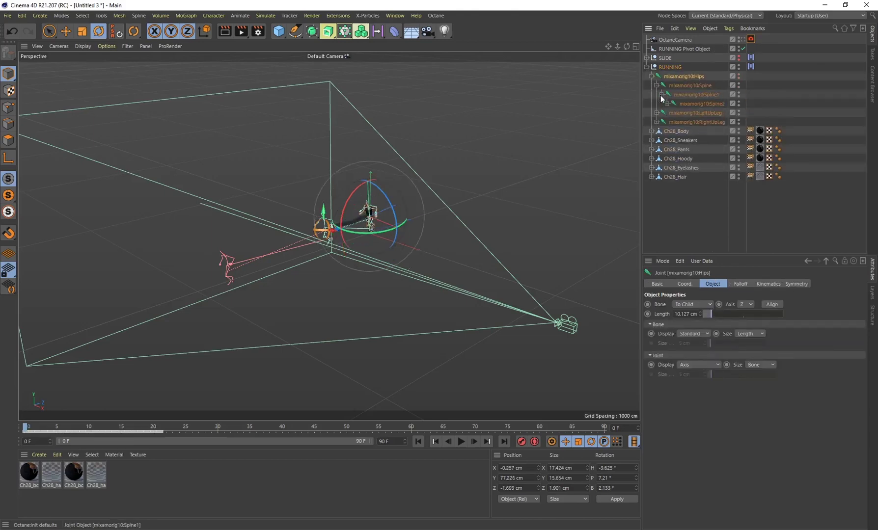
right_click(666, 80)
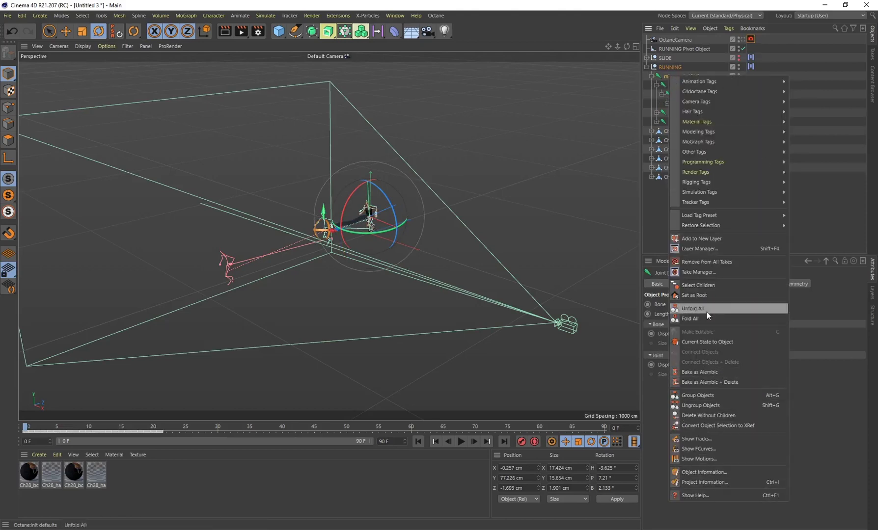
click(579, 6)
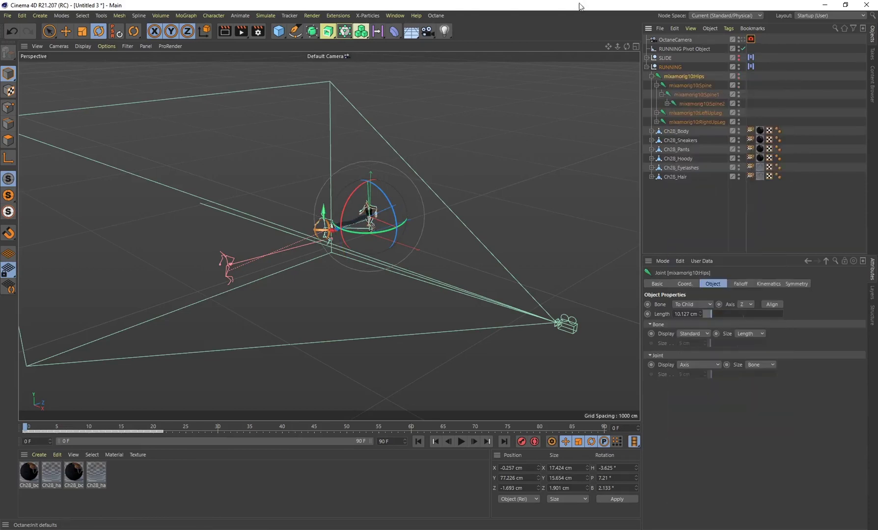
click(667, 104)
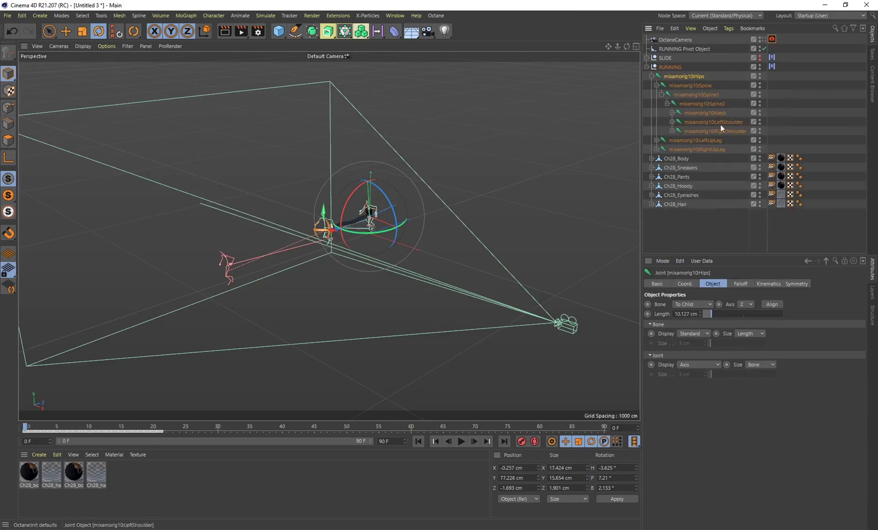
click(672, 113)
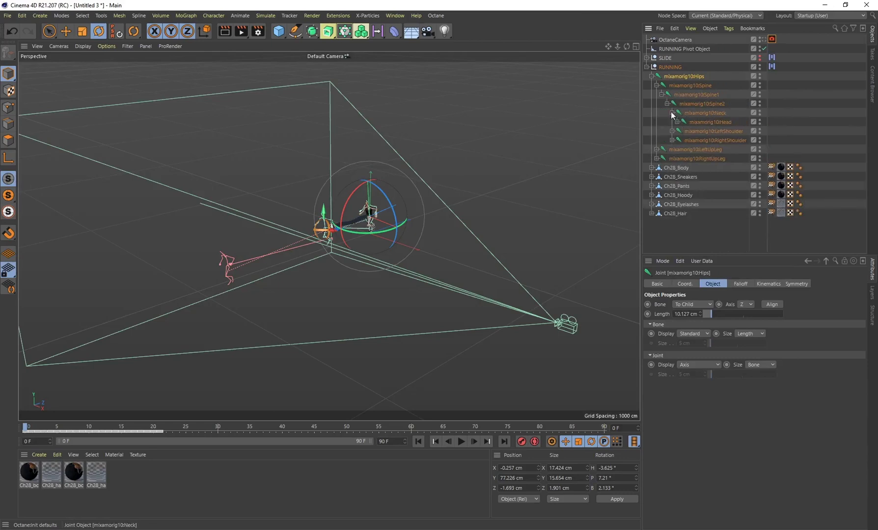
click(712, 122)
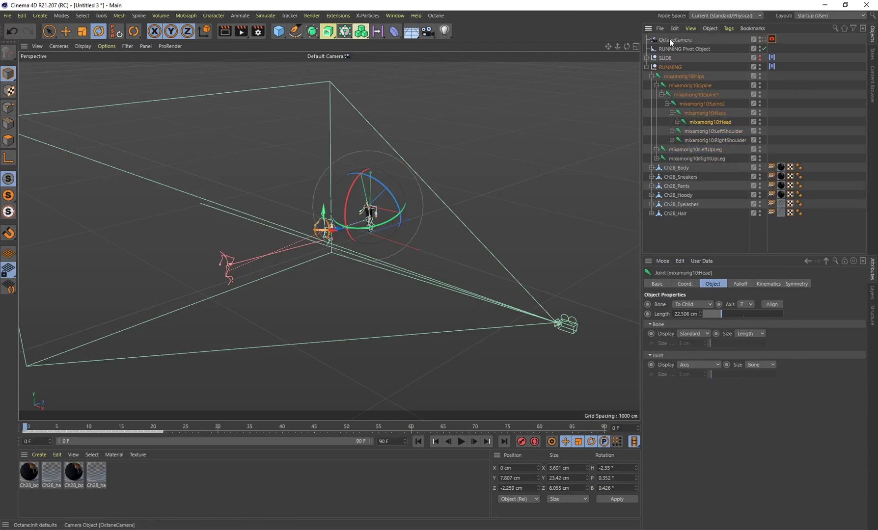
drag(670, 42, 704, 123)
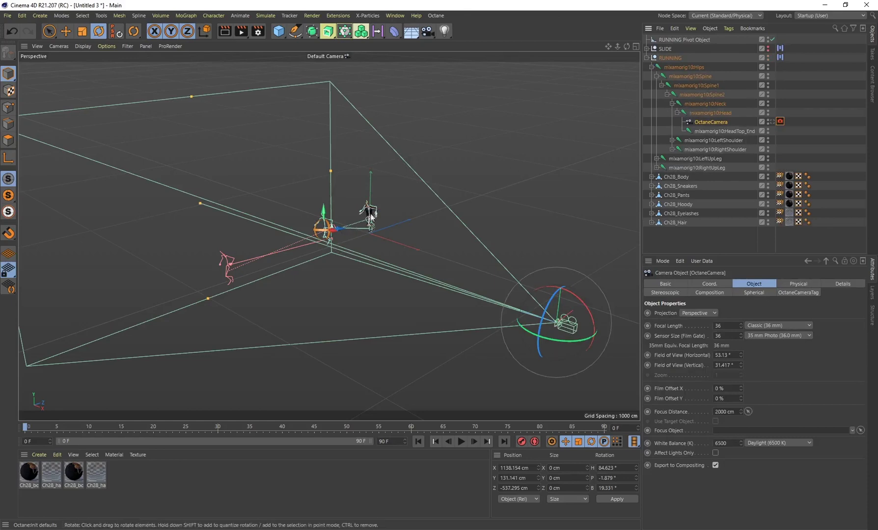
Move the camera to about X -131, Y 89, Z -418 cm and rotate it to about H 174°, P 19.3°, B 2°, facing the running direction
alt+drag(439, 257, 477, 234)
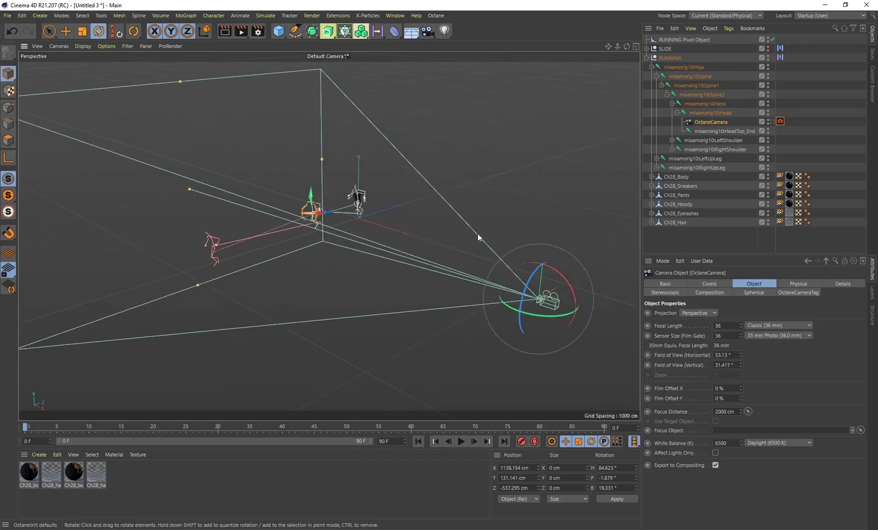
alt+drag(344, 208, 319, 217)
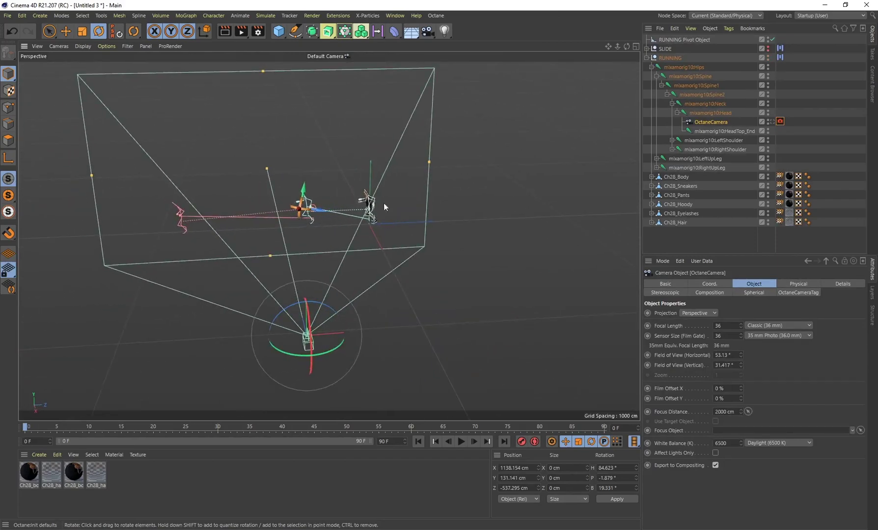
alt+drag(388, 250, 619, 328)
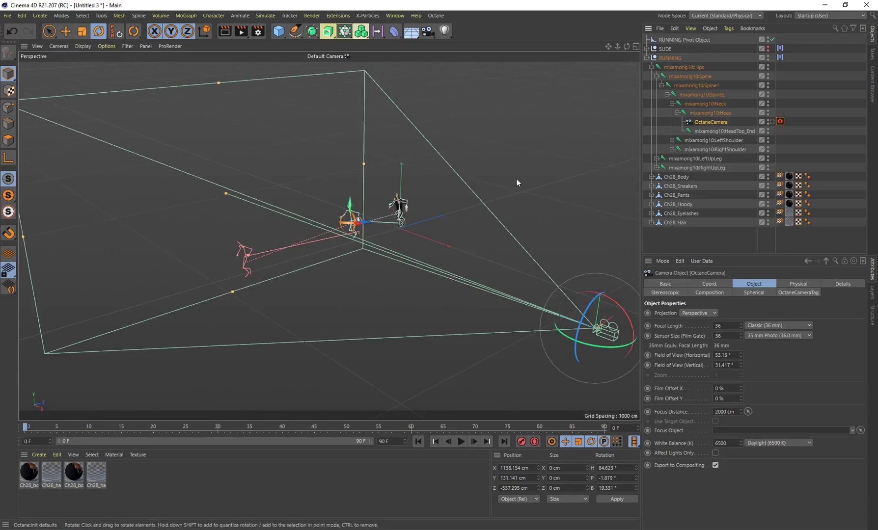
key(e)
alt+drag(517, 183, 65, 127)
alt+drag(190, 273, 143, 269)
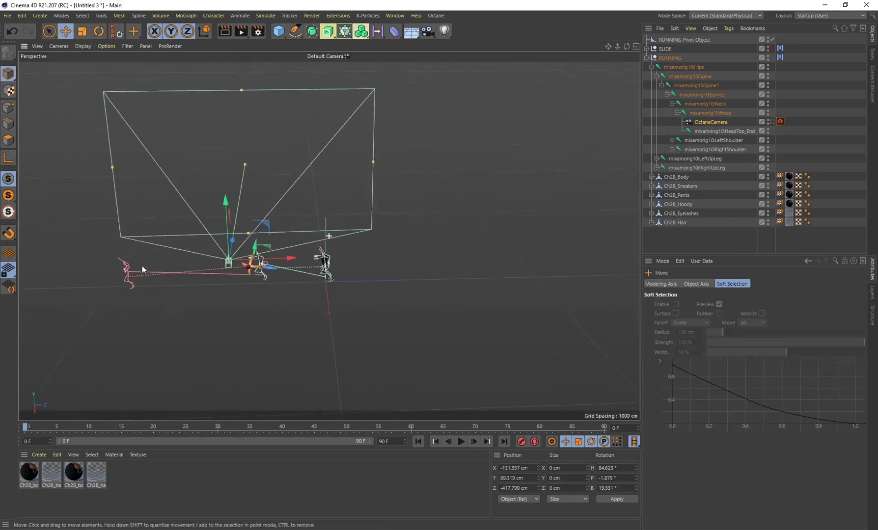
key(r)
drag(218, 278, 322, 270)
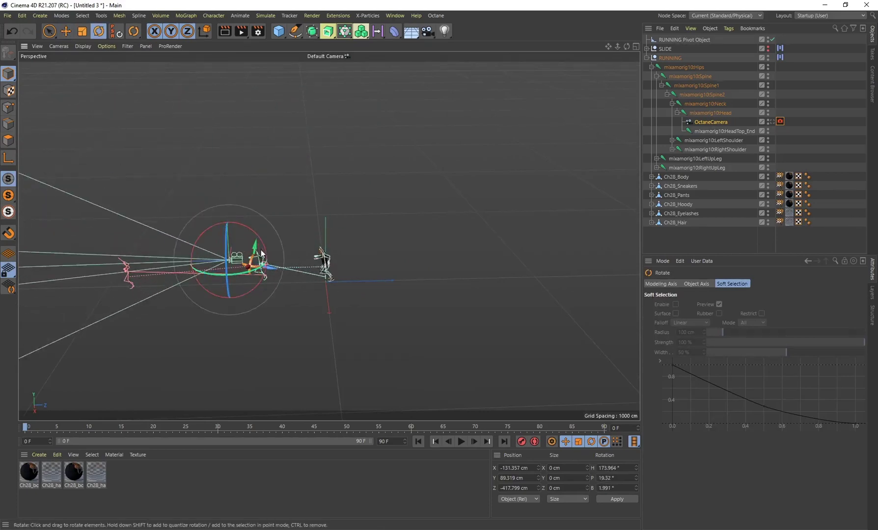
Move the camera in front of the running figure's body, to about X -3.8, Y -39.8, Z -51.6 cm
key(e)
drag(262, 253, 334, 221)
scroll(316, 298, up, 3)
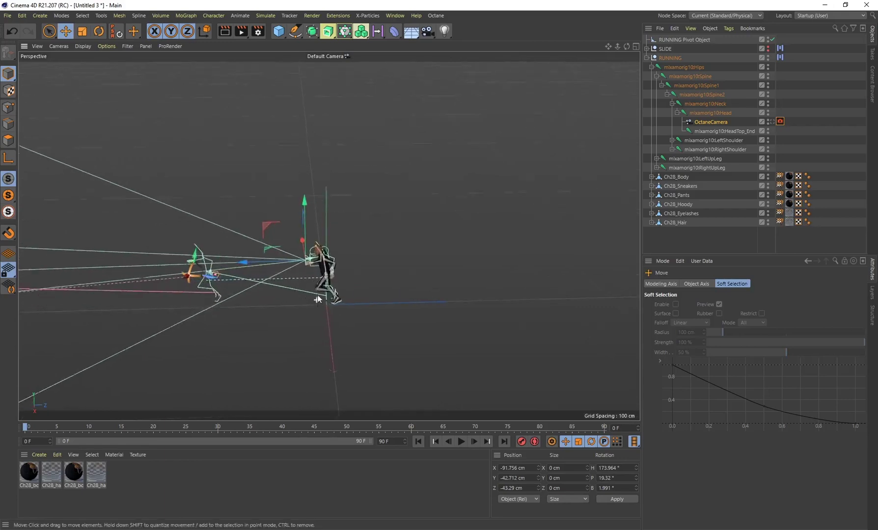
alt+drag(317, 298, 387, 268)
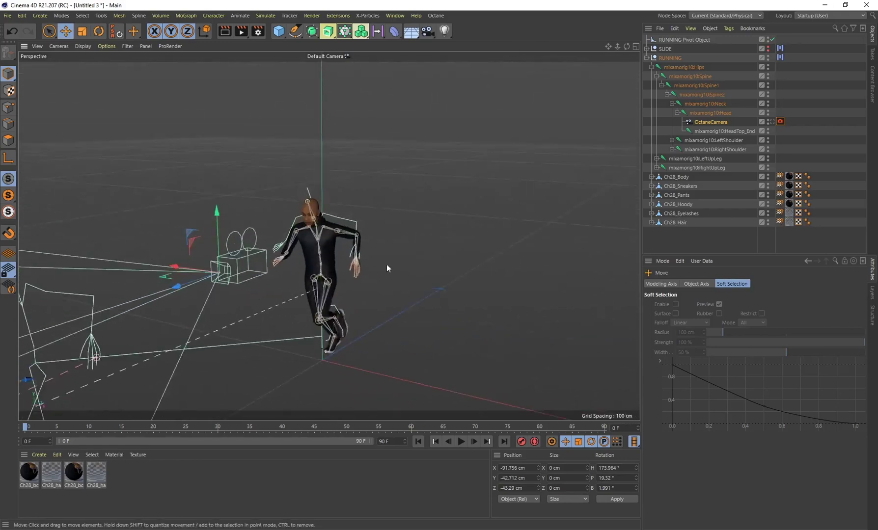
key(t)
alt+drag(278, 282, 270, 314)
key(e)
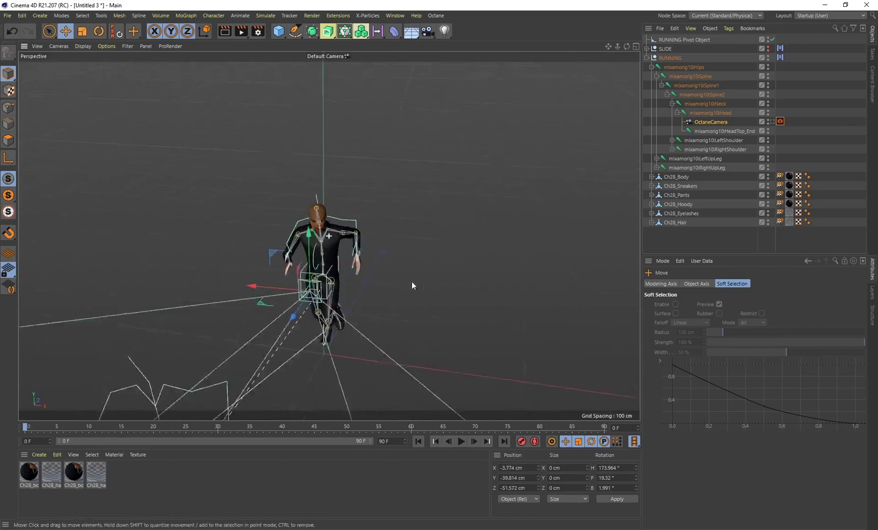
Raise the camera to head height and bring it closer to the face, at about Y 11.2 and Z -23.2 cm
alt+drag(411, 286, 263, 160)
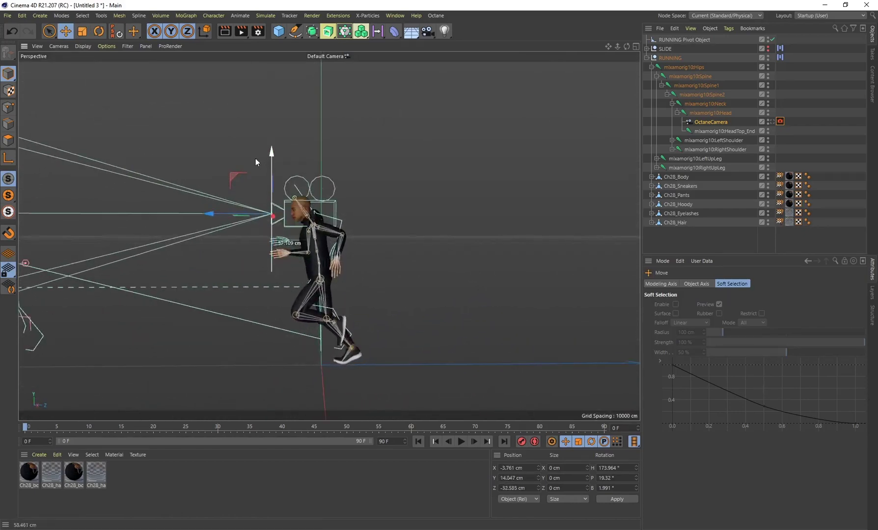
scroll(192, 248, up, 5)
drag(191, 248, 219, 246)
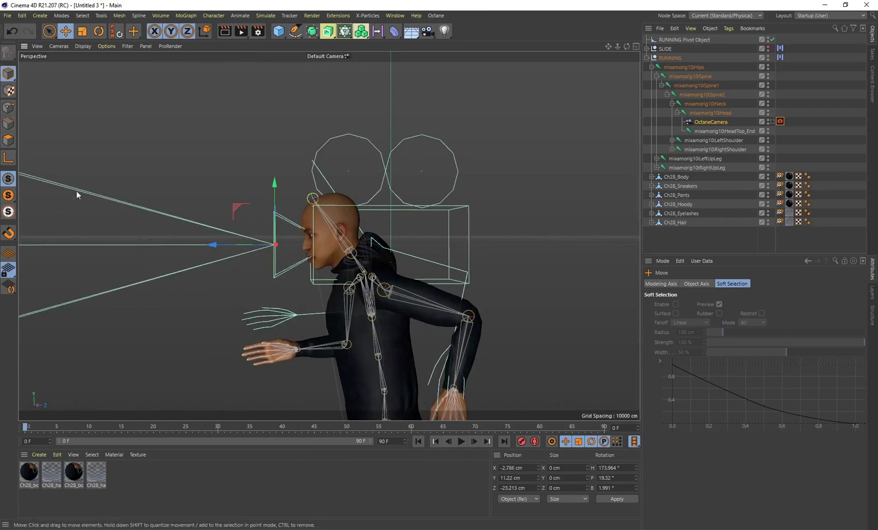
Position the camera at the running figure's eyes, at about X 0.6, Y 8.3, Z -7.1 cm
scroll(277, 261, up, 2)
drag(209, 236, 273, 240)
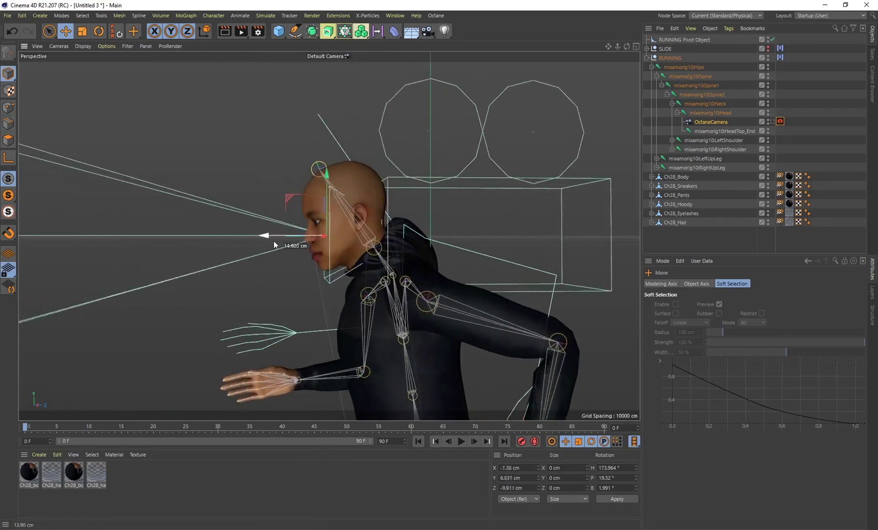
drag(336, 178, 325, 197)
scroll(357, 265, up, 2)
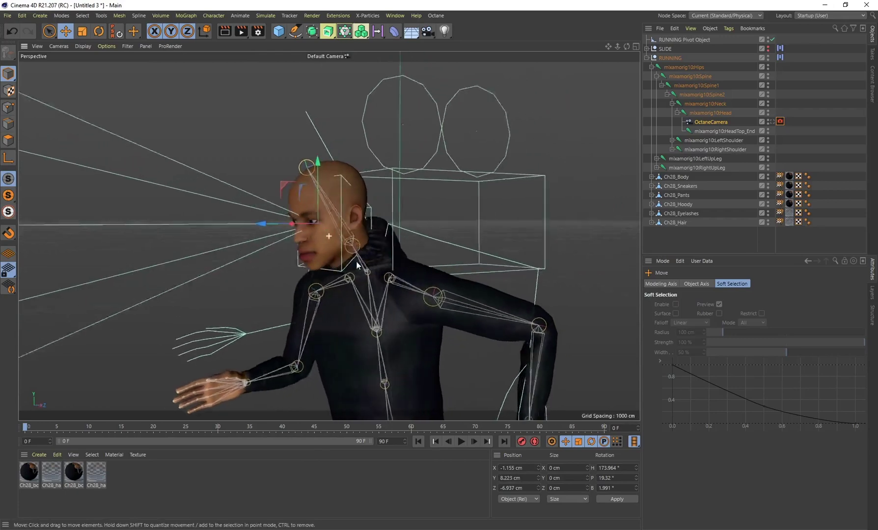
alt+drag(357, 265, 449, 267)
drag(232, 226, 252, 229)
alt+drag(359, 260, 335, 225)
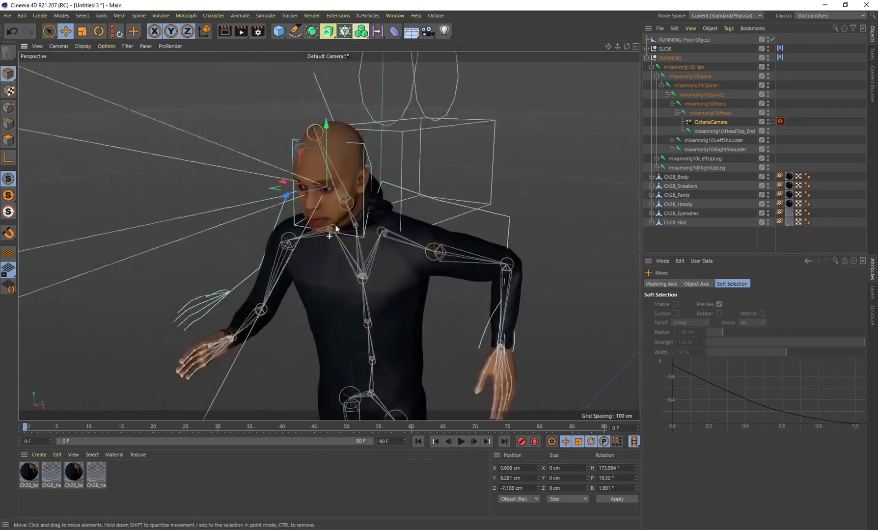
Scrub the first frames of the run to check that the camera follows the head, and return to frame 0
scroll(336, 225, down, 5)
click(30, 428)
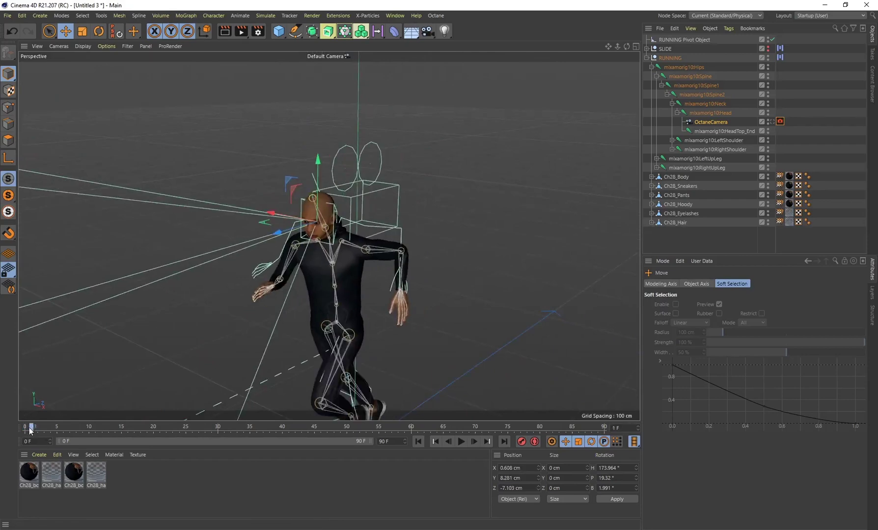
drag(34, 431, 69, 430)
scroll(328, 265, up, 5)
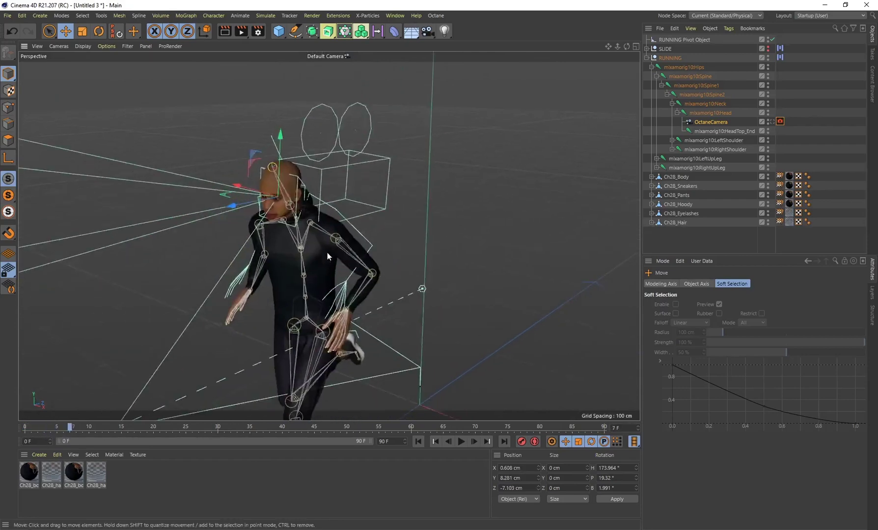
scroll(328, 275, down, 3)
alt+drag(314, 255, 349, 253)
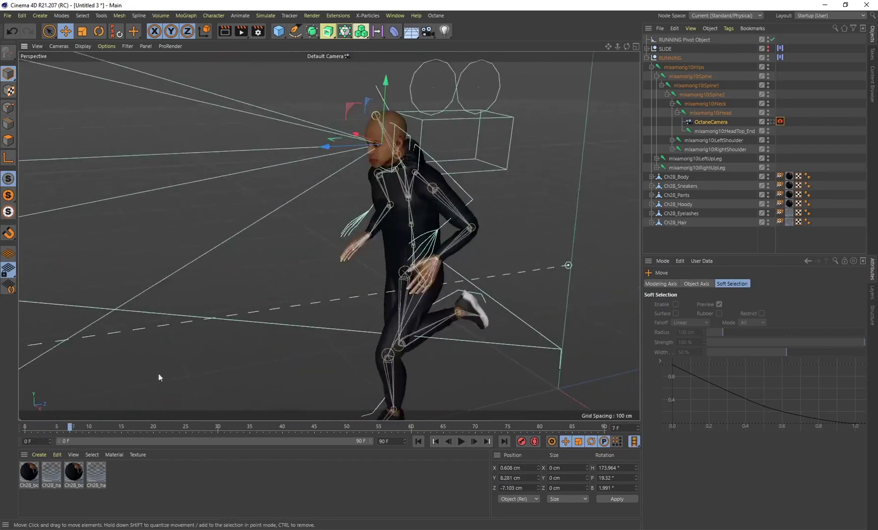
drag(73, 427, 11, 428)
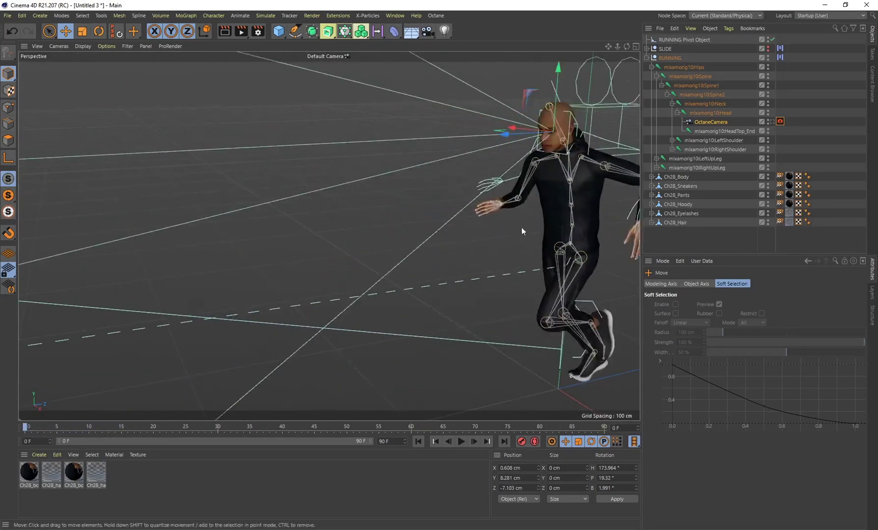
Open the Octane Live Viewer and start a live render of the running figure's head and upper body
scroll(329, 238, up, 5)
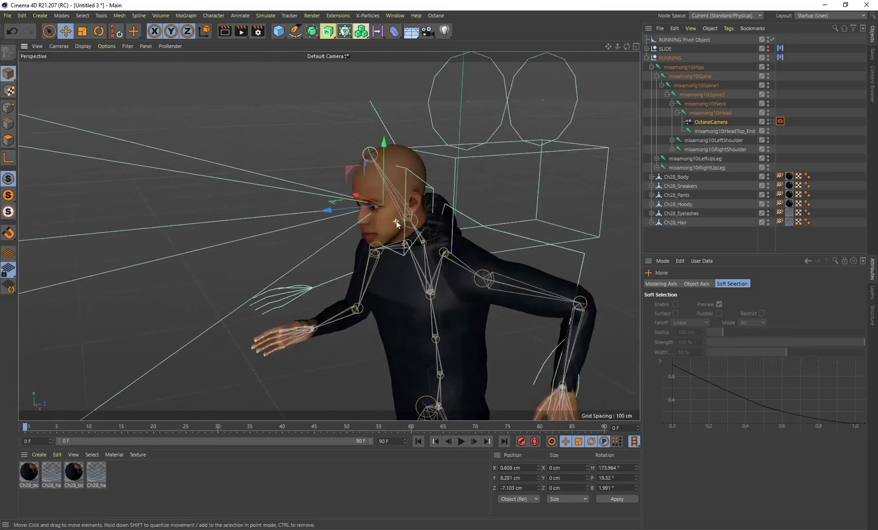
alt+drag(351, 229, 326, 239)
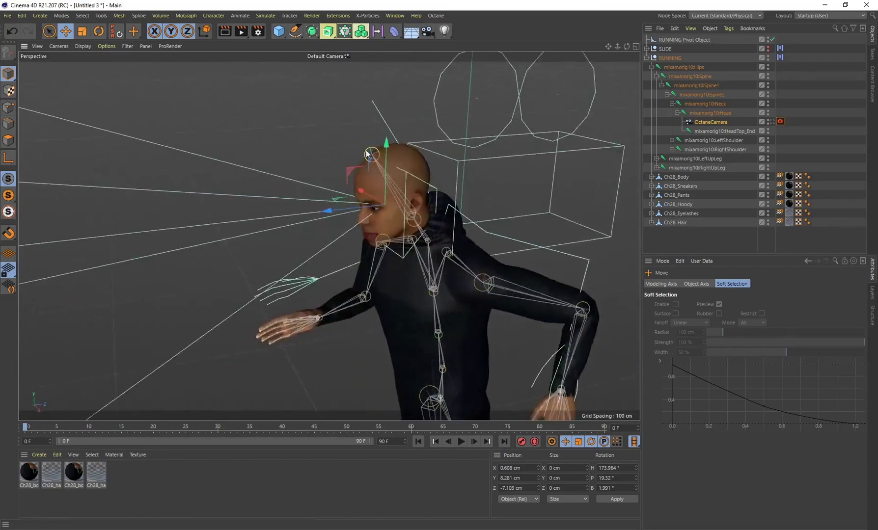
alt+drag(367, 259, 329, 219)
click(346, 17)
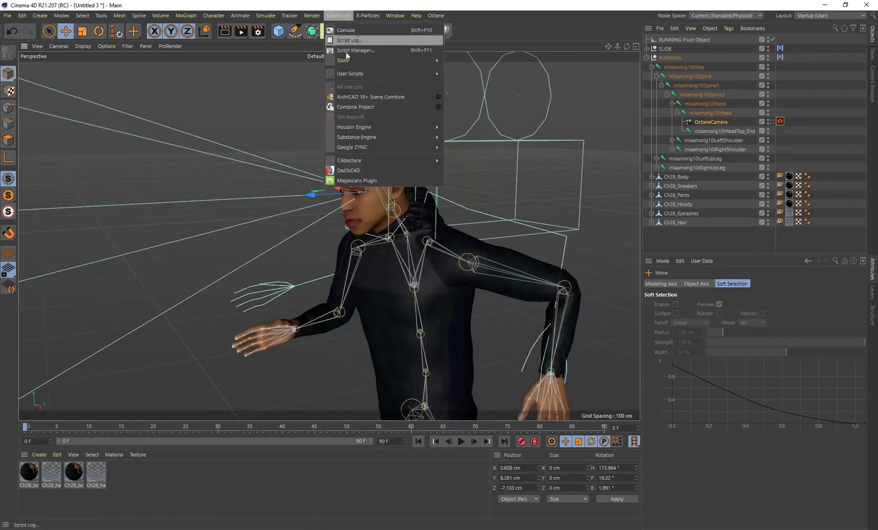
mouse_move(405, 156)
click(463, 180)
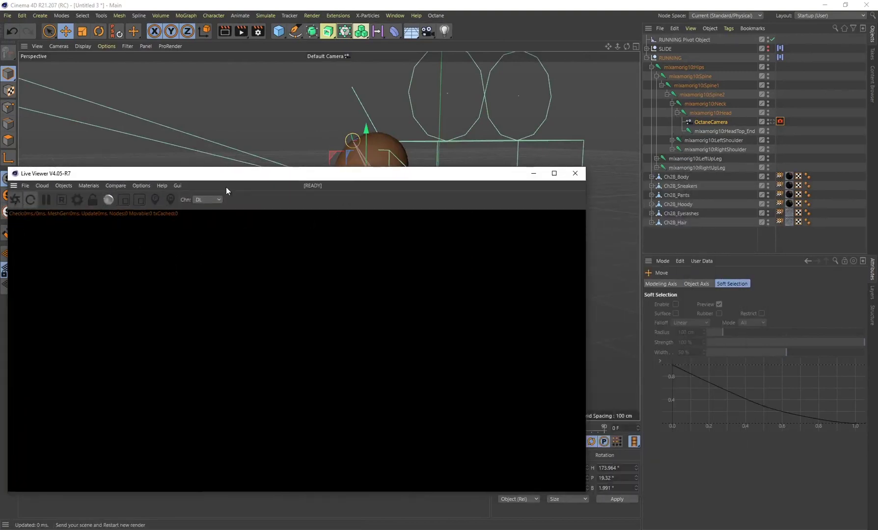
click(12, 199)
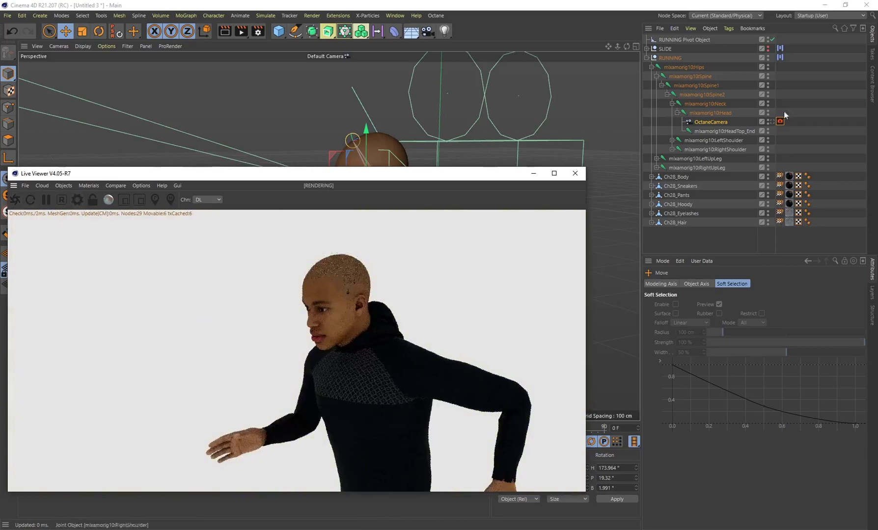
Preview the view through OctaneCamera in the live render, and pause the render and minimize the Live Viewer
click(772, 122)
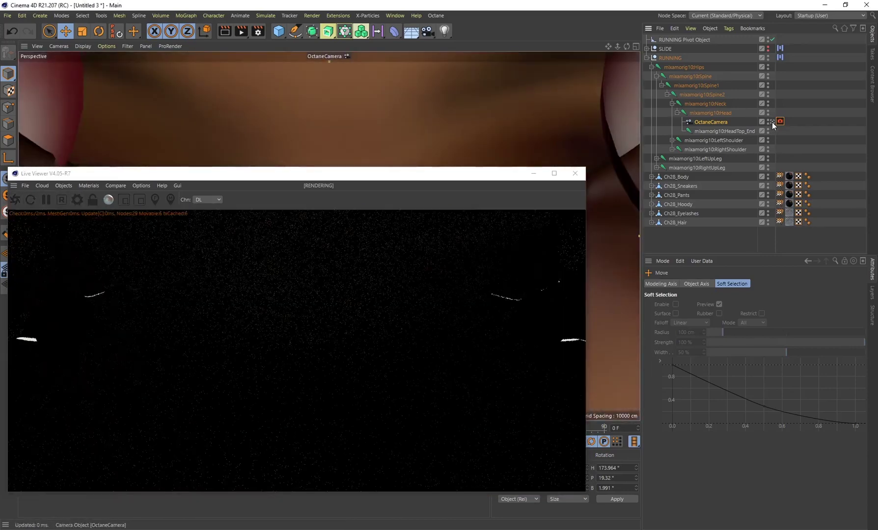
drag(291, 177, 371, 84)
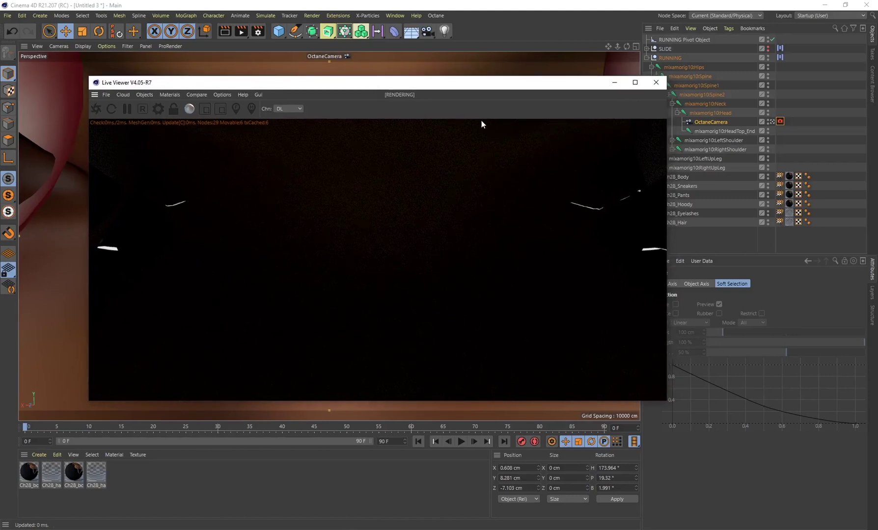
drag(453, 83, 445, 123)
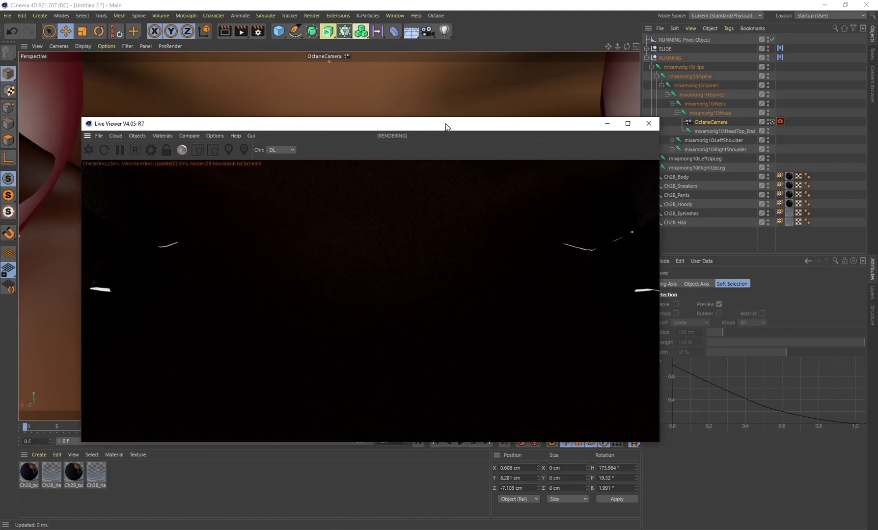
click(126, 151)
click(608, 124)
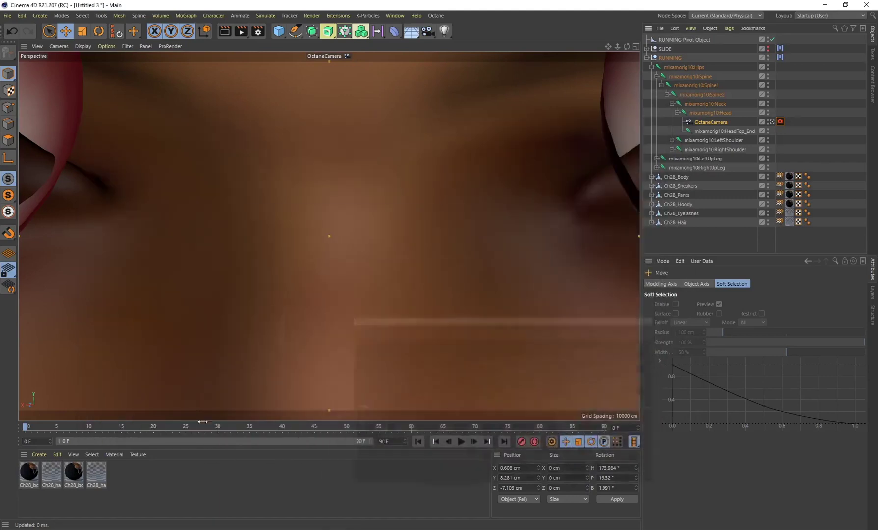
Create a new Octane material and lower its opacity float to 0
click(38, 455)
mouse_move(57, 455)
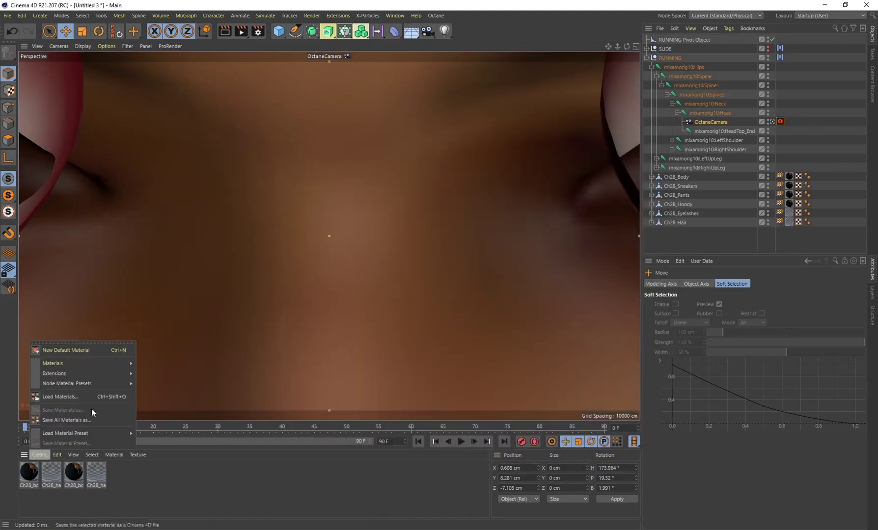
mouse_move(99, 375)
mouse_move(152, 372)
click(191, 384)
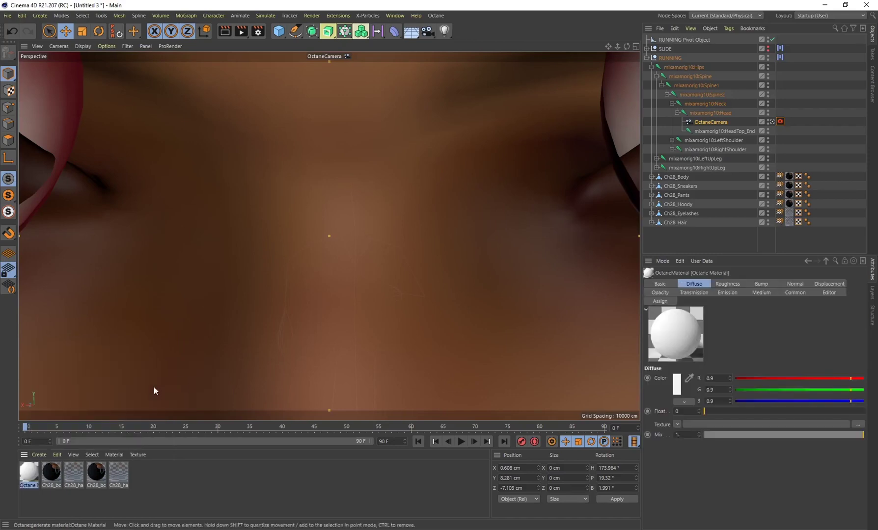
double_click(30, 470)
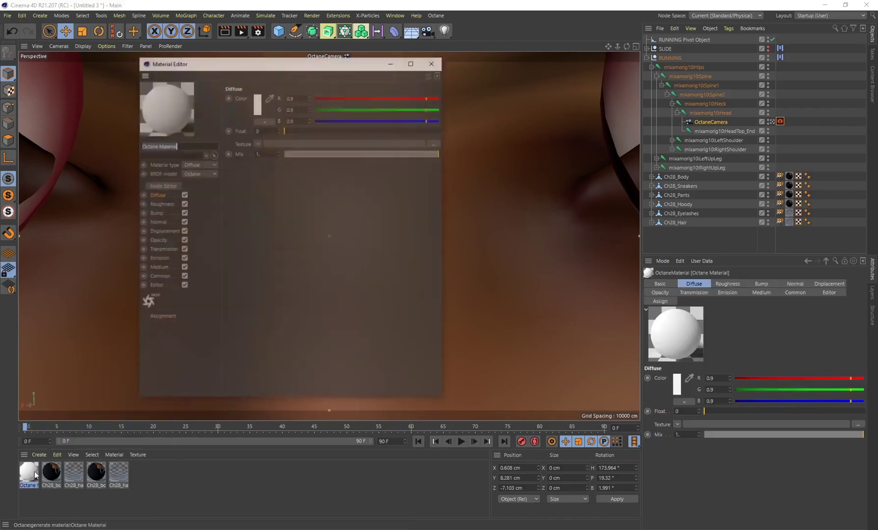
click(157, 241)
click(358, 129)
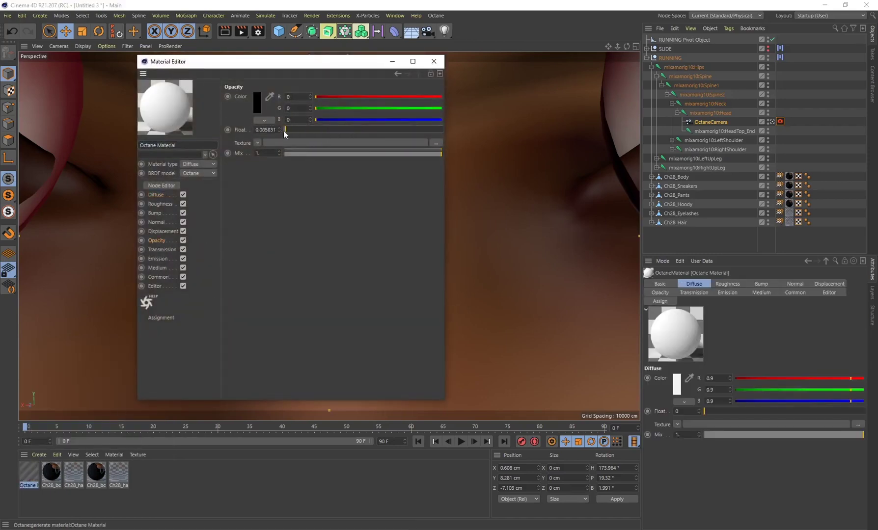
click(434, 62)
Leave the camera view and select all head polygons of Ch28_Body in polygon mode
click(773, 121)
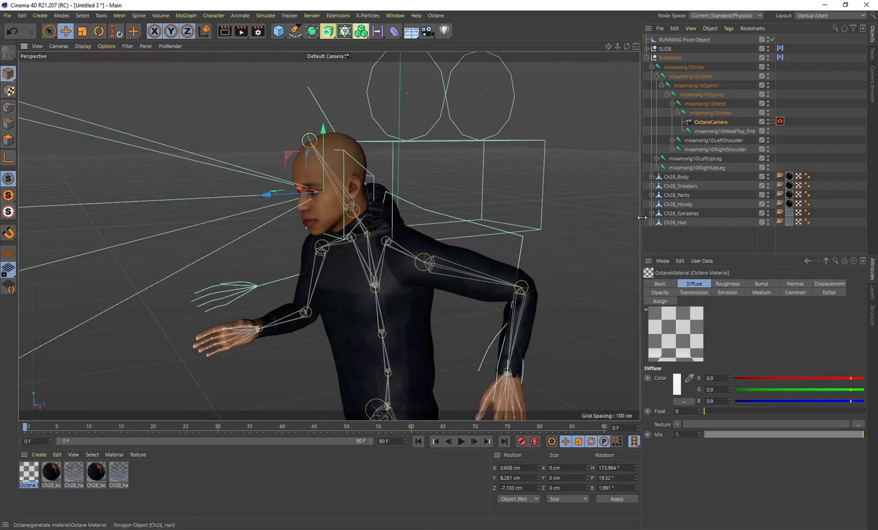
click(687, 179)
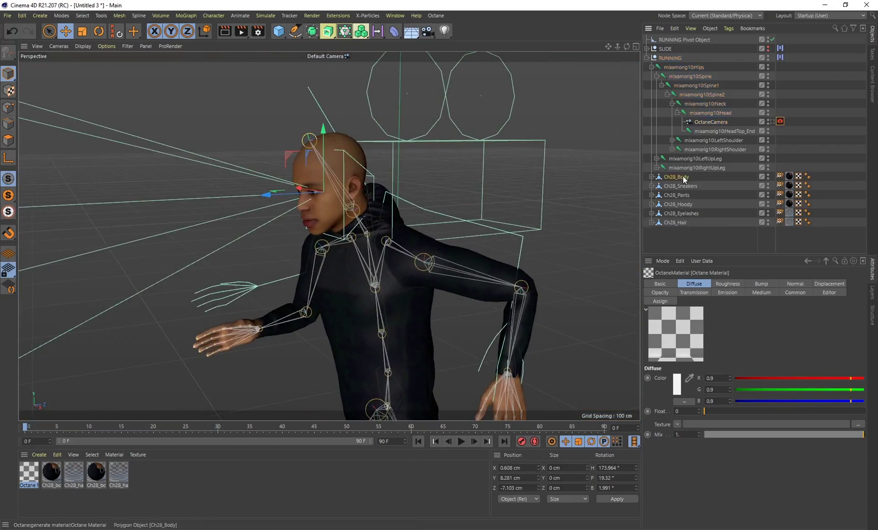
click(6, 145)
alt+drag(25, 138, 73, 58)
alt+drag(418, 141, 479, 144)
drag(270, 84, 433, 216)
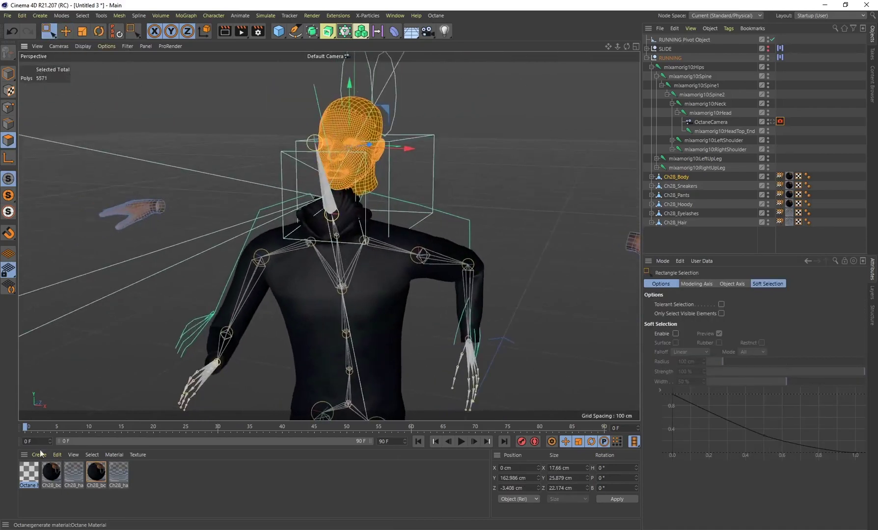
Apply the transparent Octane Material to the selected head polygons and return to model mode
drag(346, 130, 463, 150)
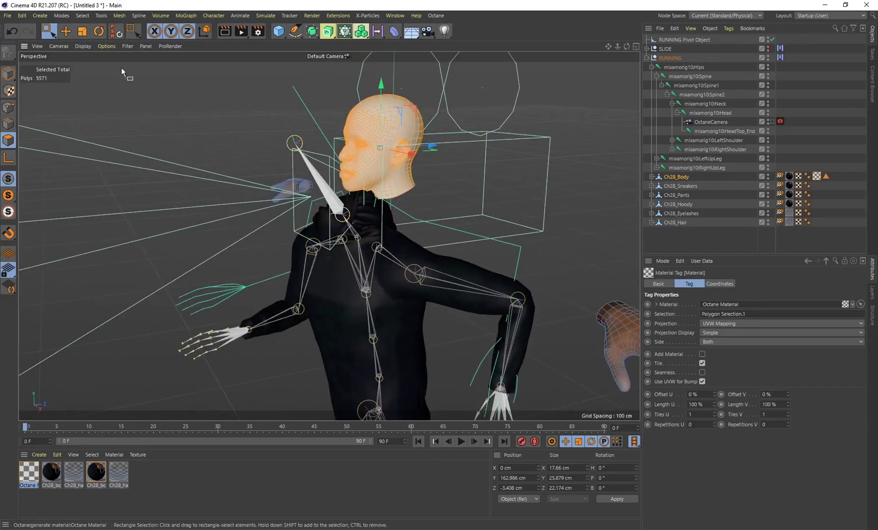
click(10, 74)
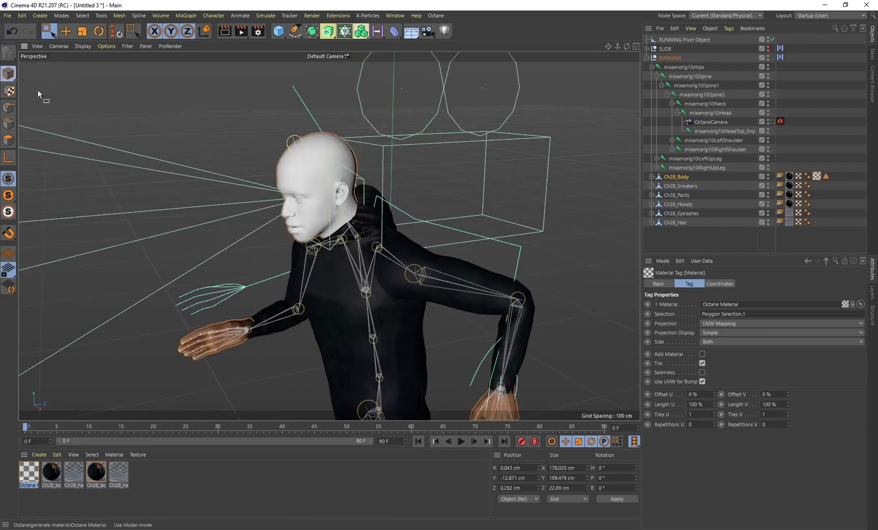
alt+middle_drag(503, 224, 491, 199)
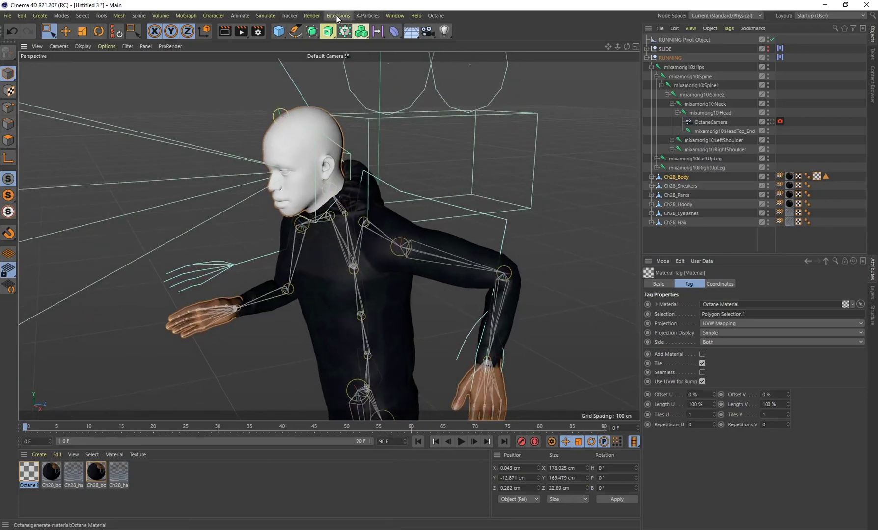
Restore the Live Viewer, render the figure with its transparent head, and look through OctaneCamera
click(739, 493)
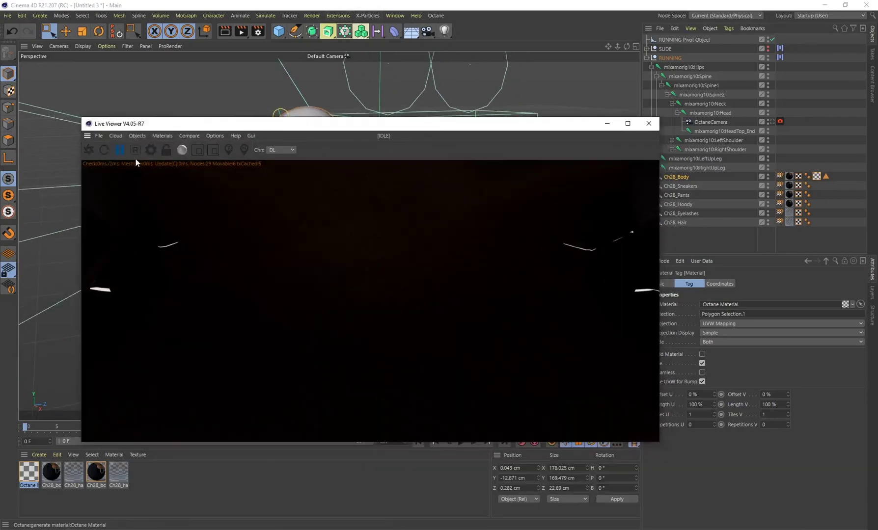
click(89, 150)
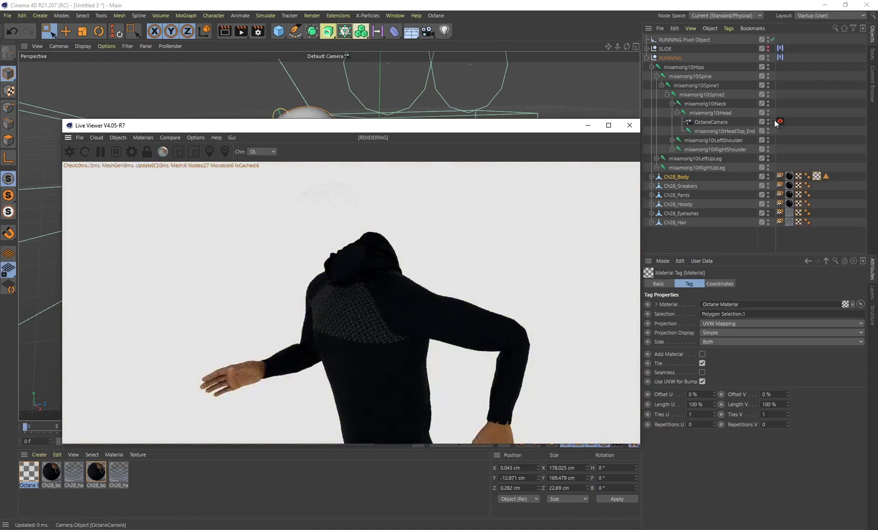
click(775, 122)
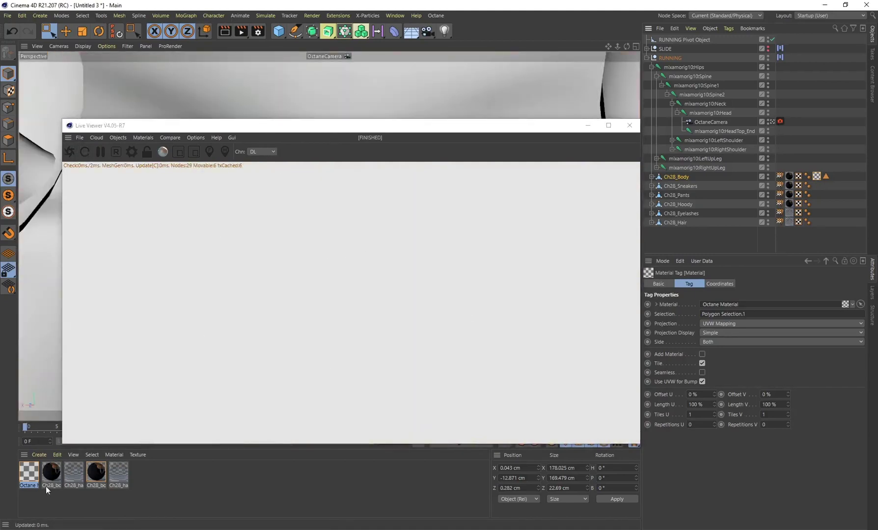
Test the head material's opacity against the live render and return its float to 0
double_click(28, 472)
drag(230, 66, 589, 121)
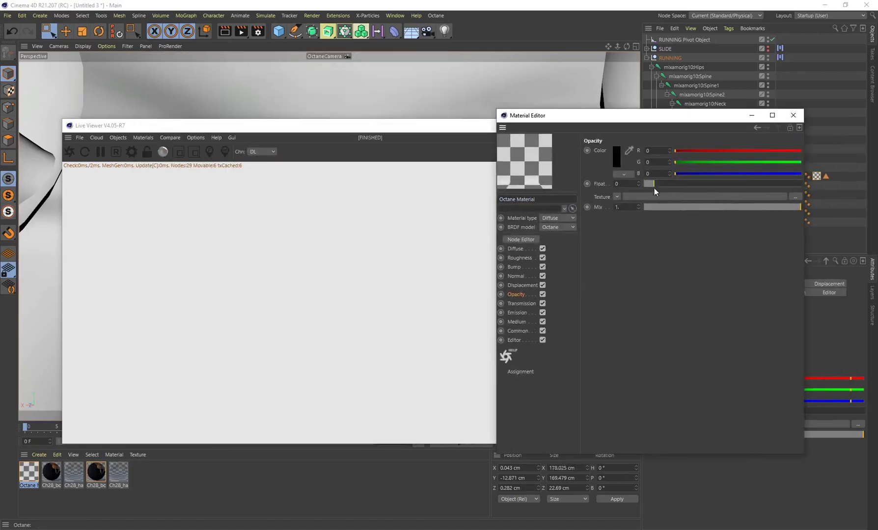
mouse_move(655, 188)
mouse_down()
mouse_move(824, 186)
mouse_move(620, 187)
mouse_move(641, 188)
mouse_up()
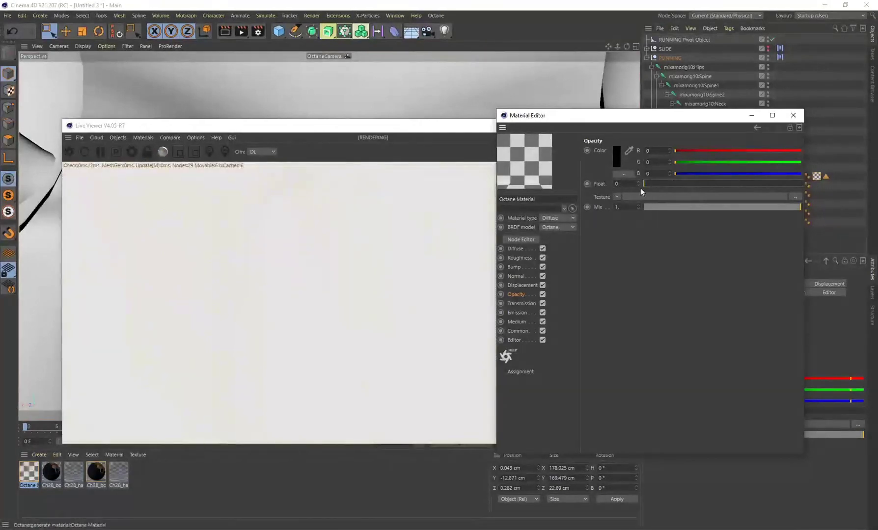
click(792, 116)
drag(438, 127, 558, 84)
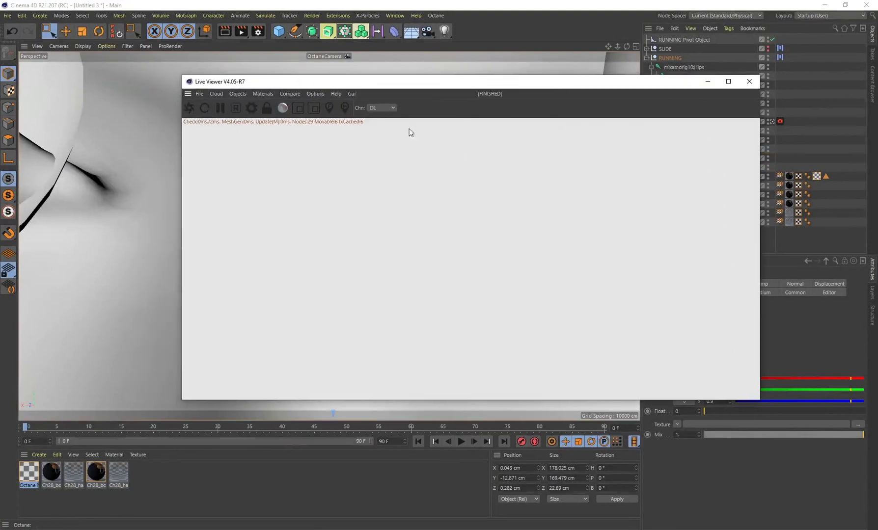
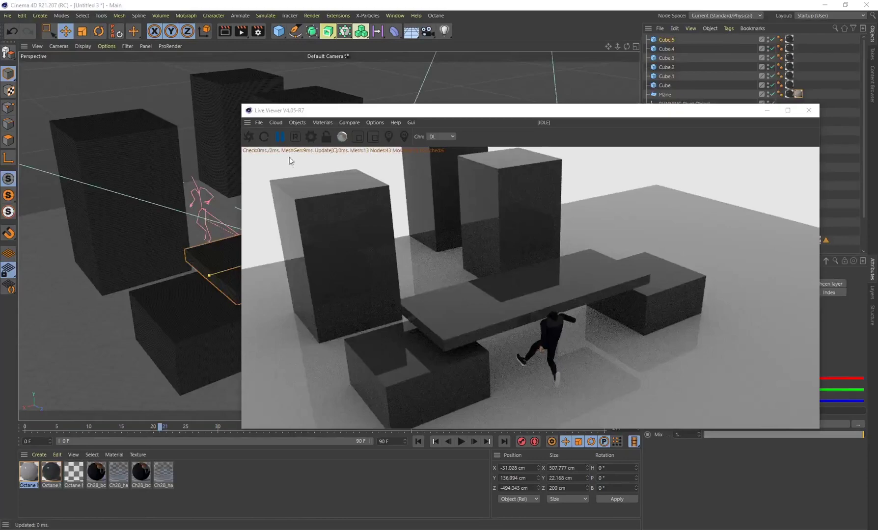
Resume the live render and narrow the flat slab Cube.5 to about 164.6 cm in Z at frame 22
click(279, 136)
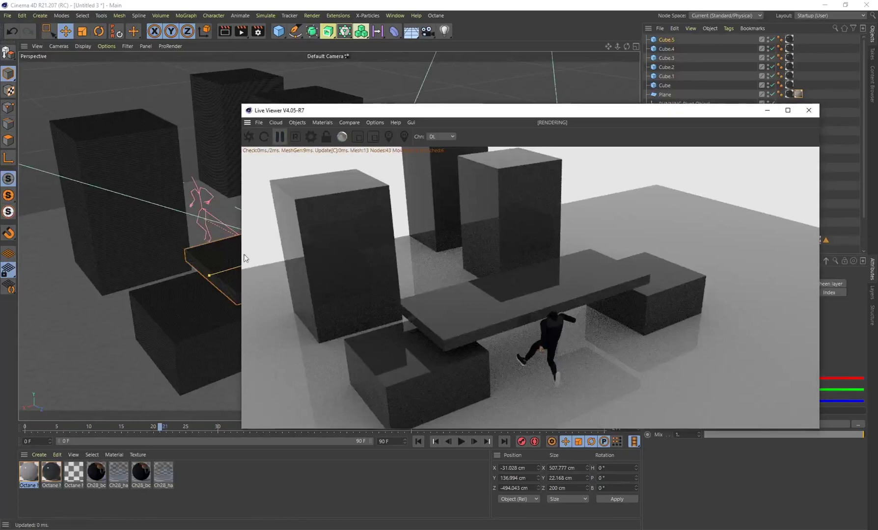
alt+drag(158, 340, 126, 289)
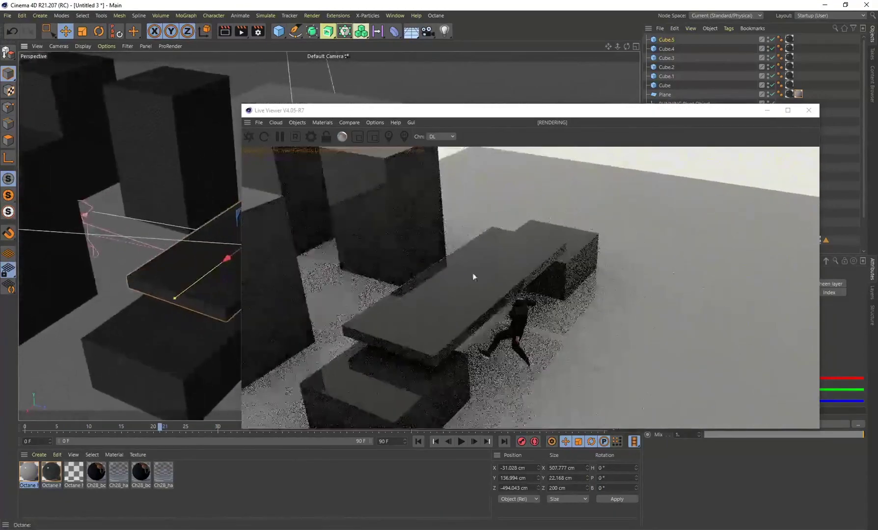
alt+drag(177, 323, 194, 283)
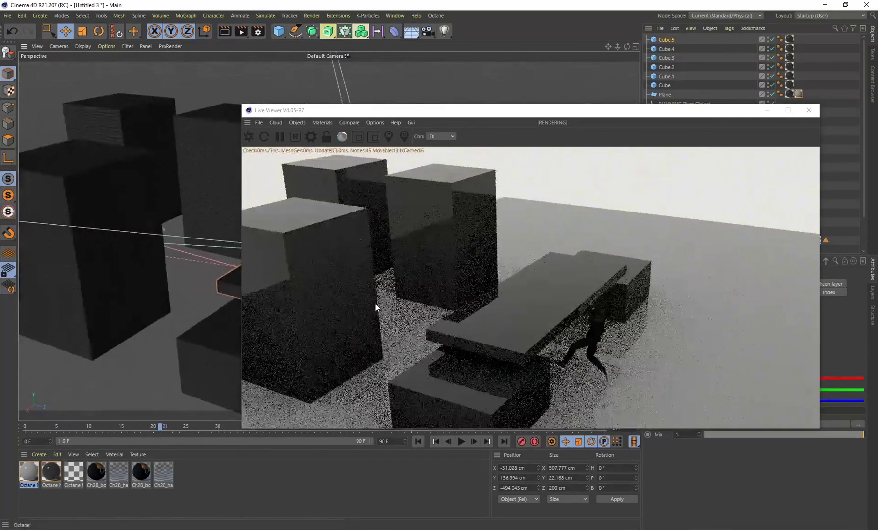
alt+drag(149, 309, 154, 271)
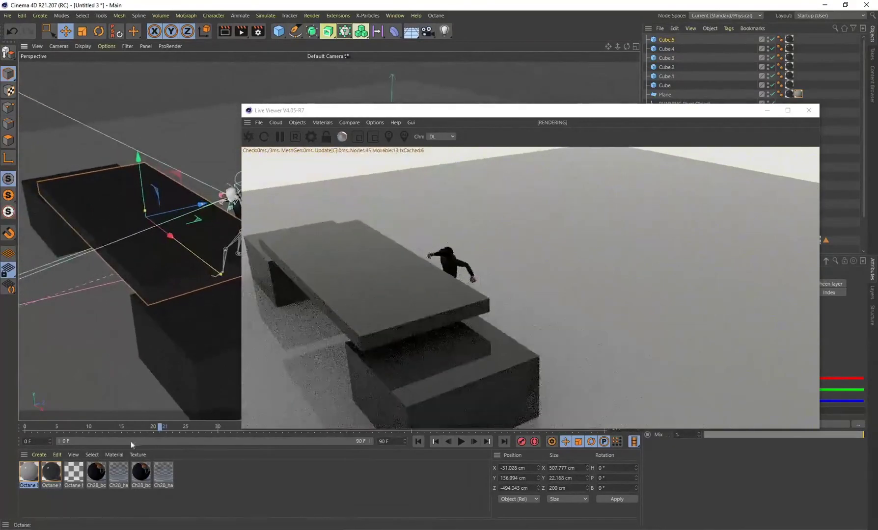
mouse_move(160, 431)
mouse_down()
mouse_move(64, 431)
mouse_move(165, 436)
mouse_up()
alt+drag(123, 295, 221, 210)
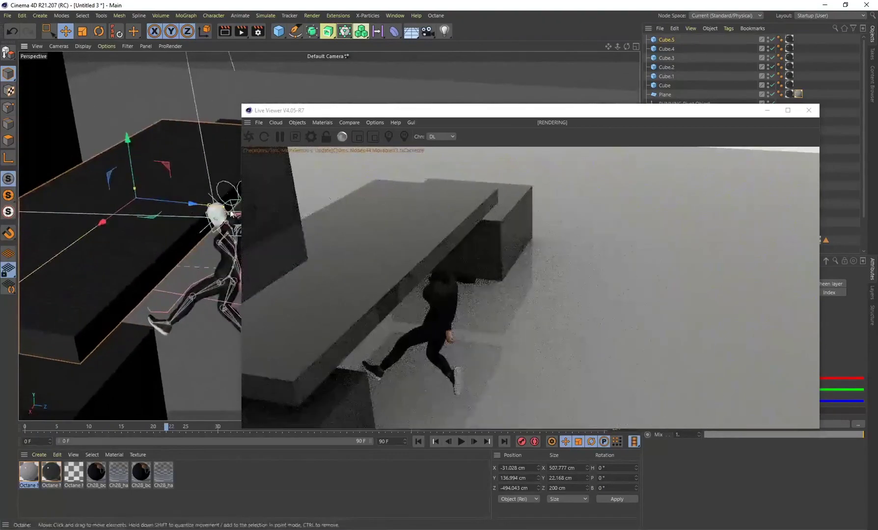
drag(225, 210, 94, 220)
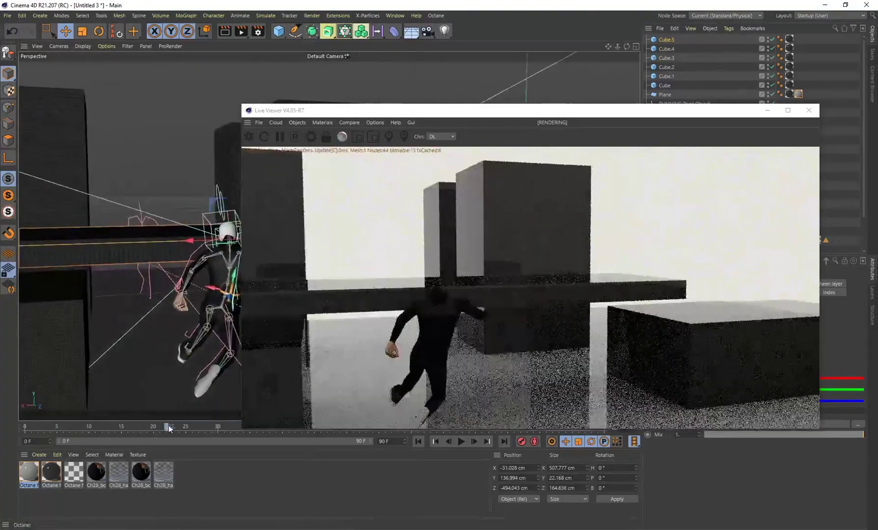
Scrub from the slide under the slab to frame 53 to check the figure's motion between the blocks in the render
click(173, 426)
click(179, 427)
click(186, 426)
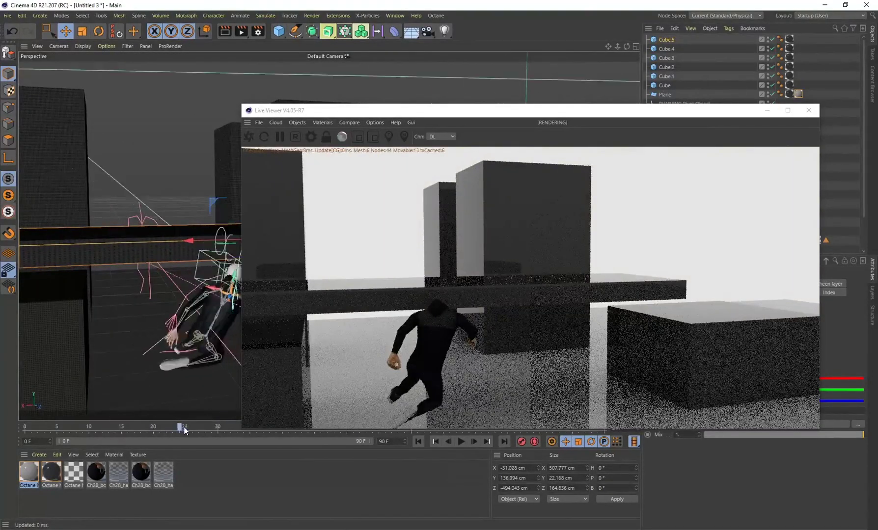
alt+drag(199, 399, 553, 101)
drag(189, 427, 282, 426)
alt+drag(184, 287, 250, 334)
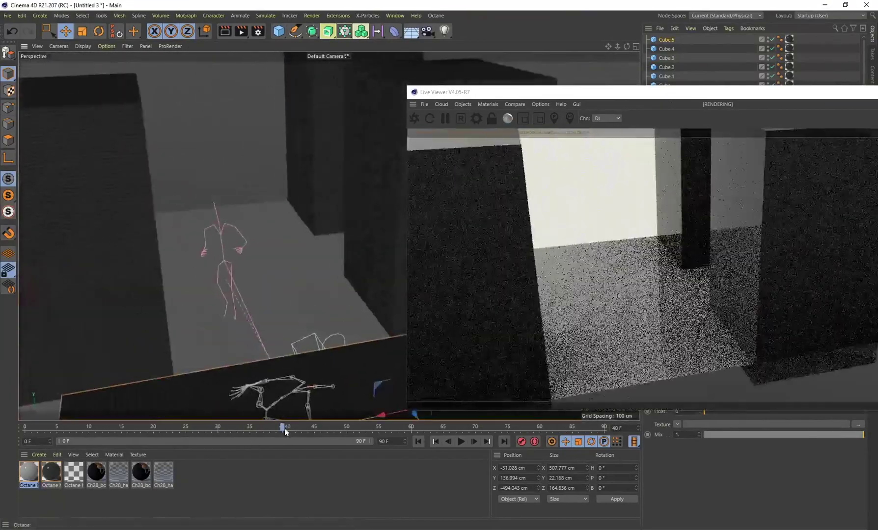
drag(282, 429, 366, 426)
drag(569, 93, 198, 80)
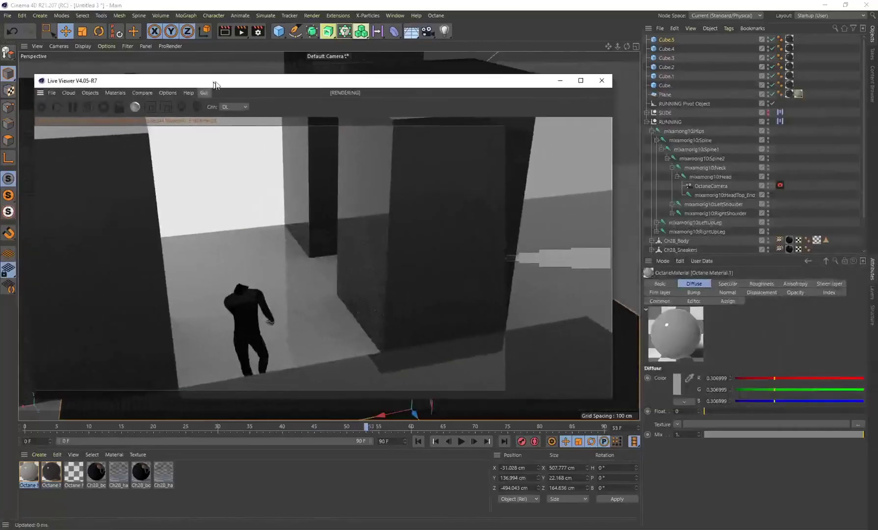
Look through OctaneCamera and scrub the first-person animation back to frame 0
click(773, 186)
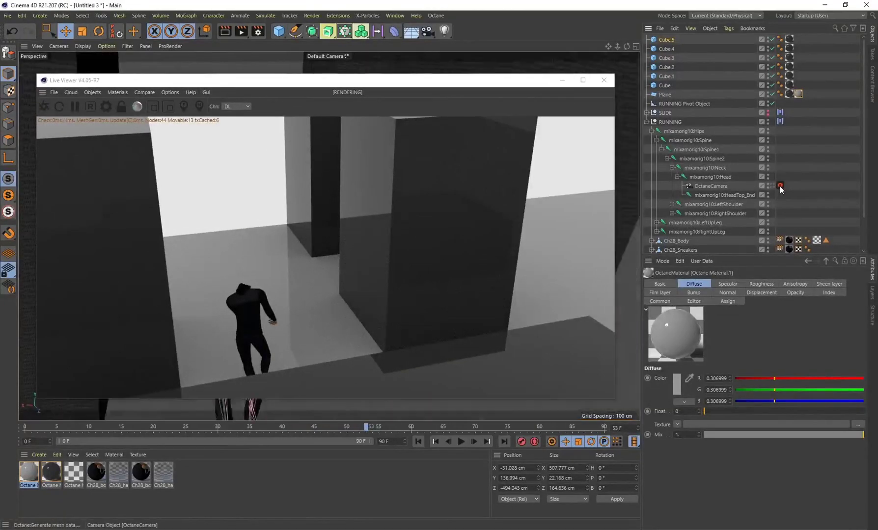
drag(350, 81, 414, 28)
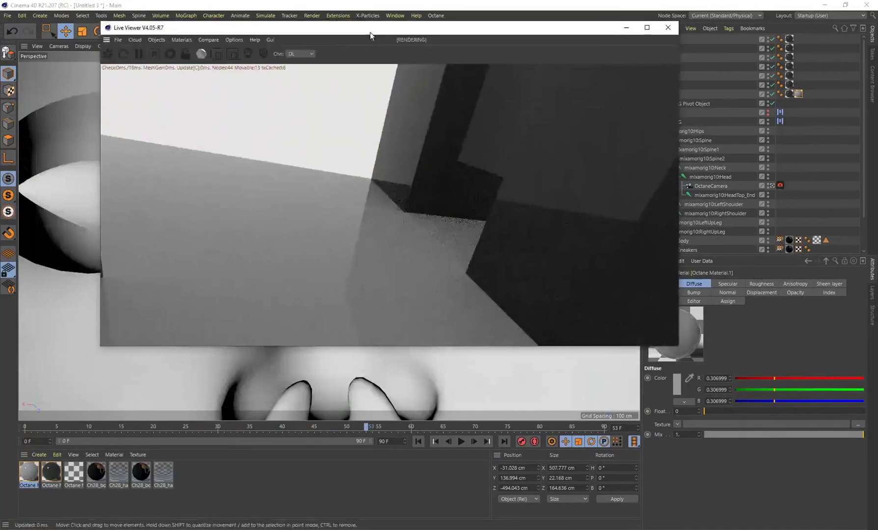
drag(369, 428, 19, 429)
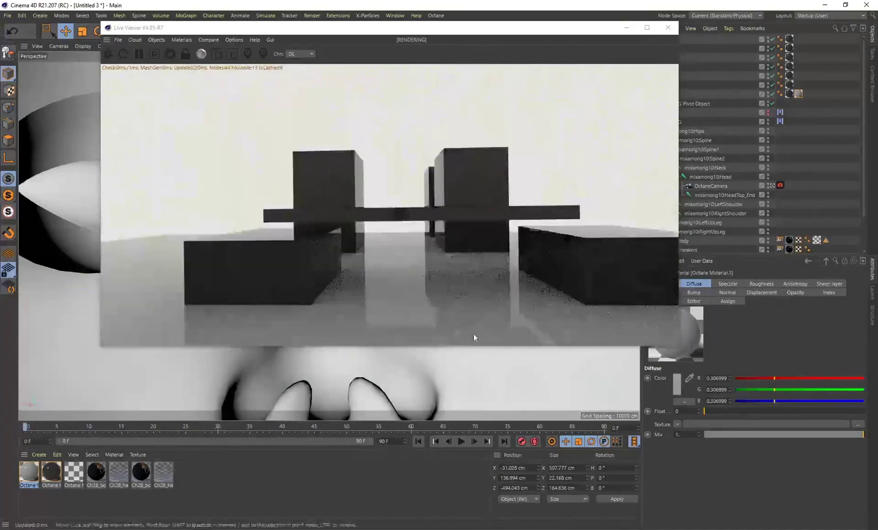
Try the Classic (36 mm) focal length on OctaneCamera against the live render and restore Super Wide (15 mm)
click(712, 186)
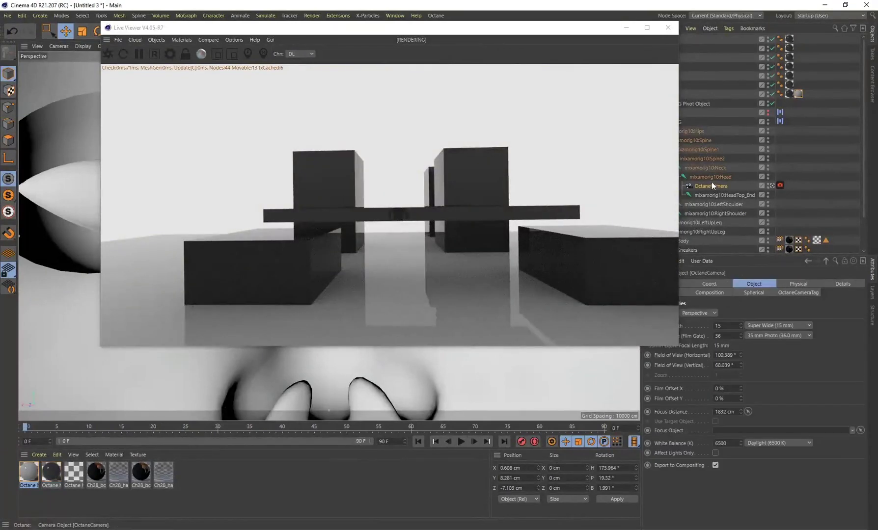
drag(499, 28, 419, 48)
click(766, 326)
click(762, 365)
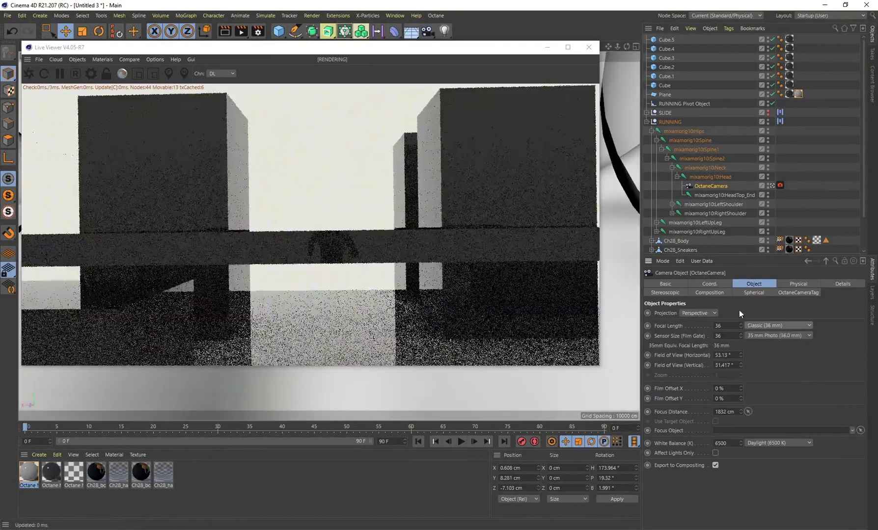
click(763, 327)
click(763, 345)
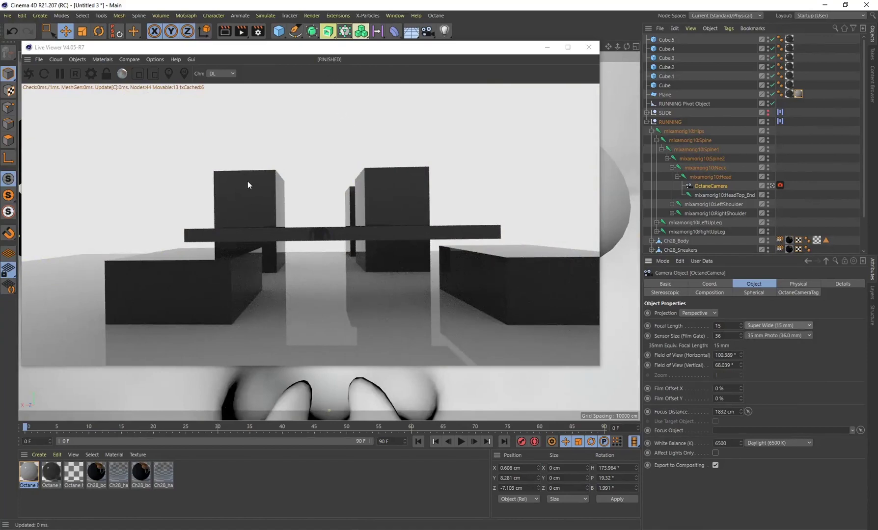
Scrub the 15 mm first-person view from frame 0 to frame 61 in the live render and return to frame 0
drag(280, 47, 315, 28)
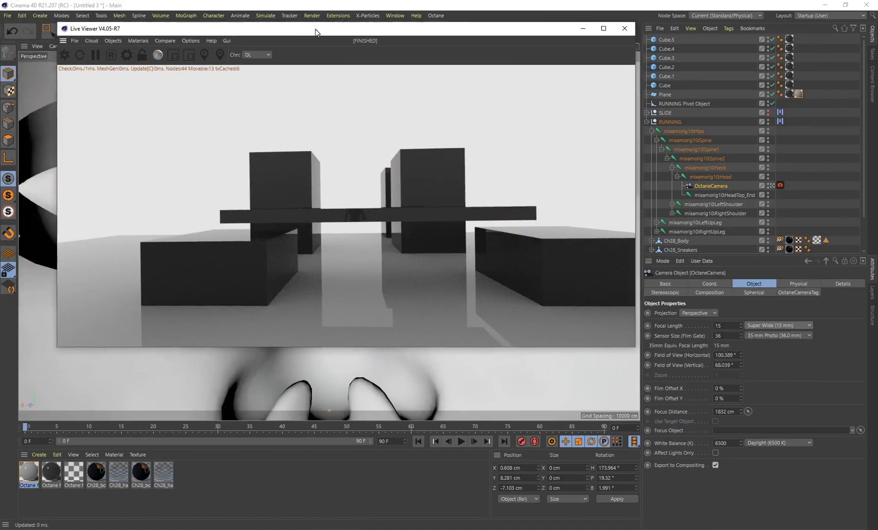
drag(24, 427, 419, 433)
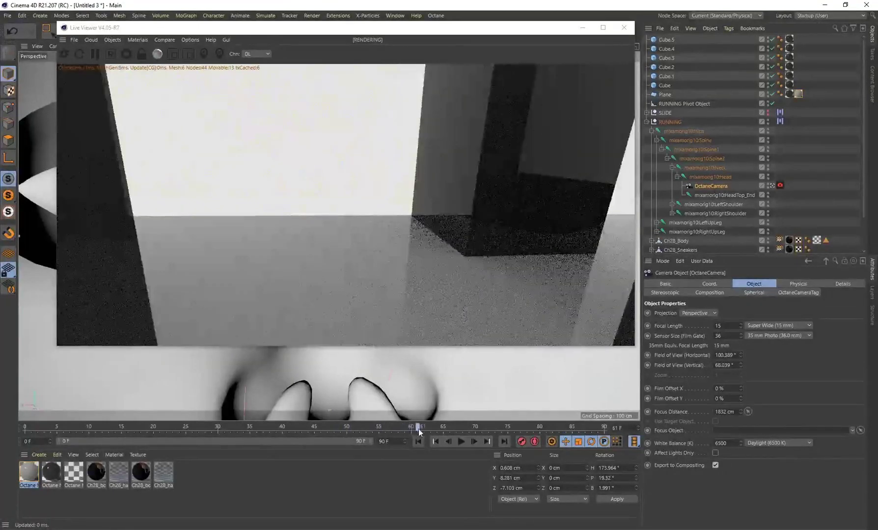
click(25, 432)
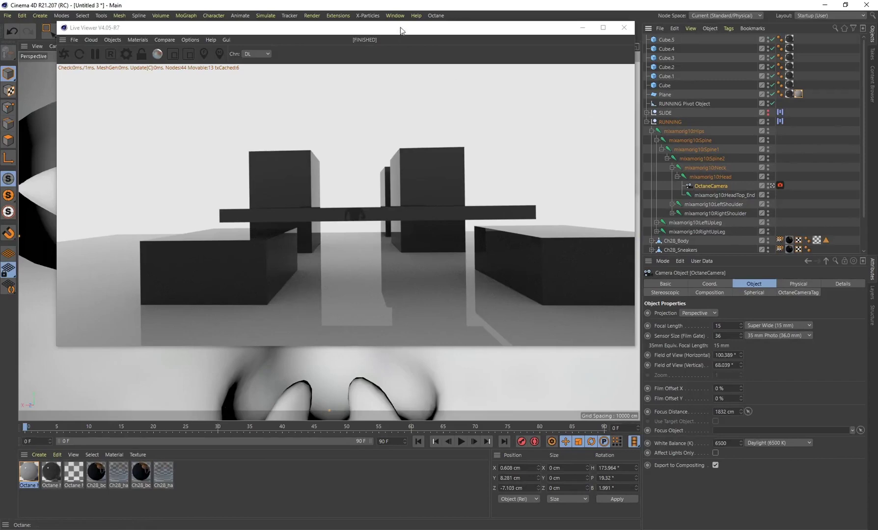
Test custom focal lengths such as 3.8 mm and 6.1 mm on OctaneCamera and return it to Super Wide (15 mm)
drag(400, 31, 350, 59)
drag(741, 328, 741, 343)
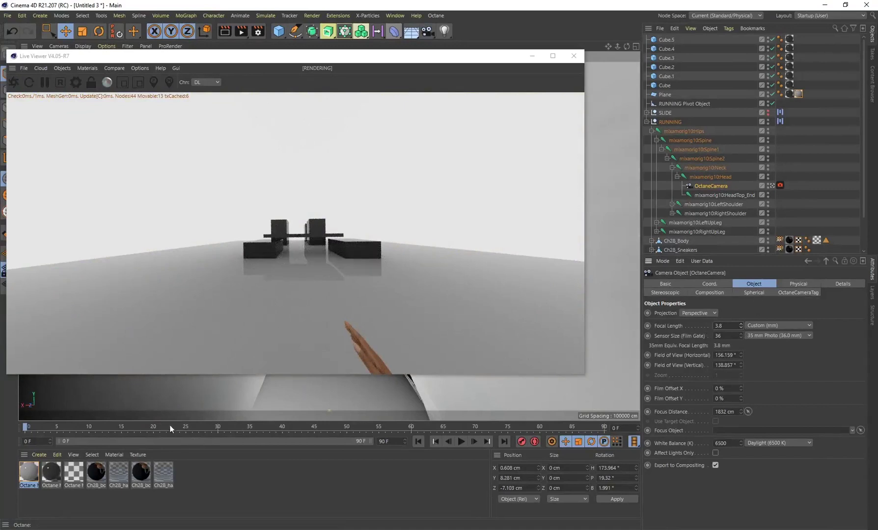
mouse_move(741, 326)
mouse_down()
mouse_move(741, 308)
mouse_move(741, 339)
mouse_up()
scroll(345, 276, up, 3)
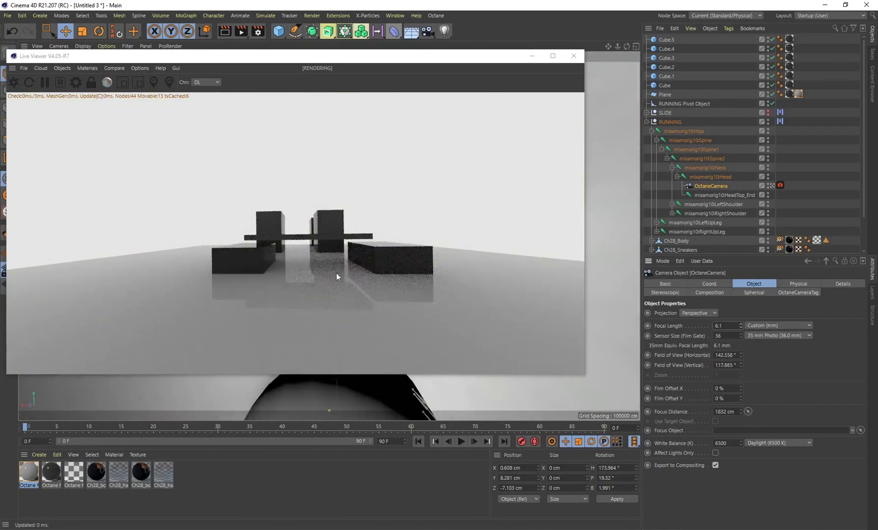
drag(740, 326, 740, 324)
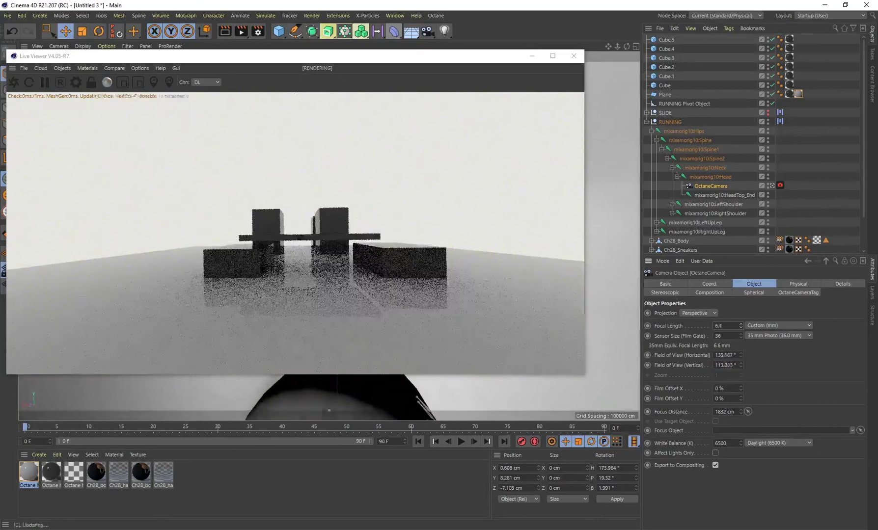
click(775, 326)
click(781, 344)
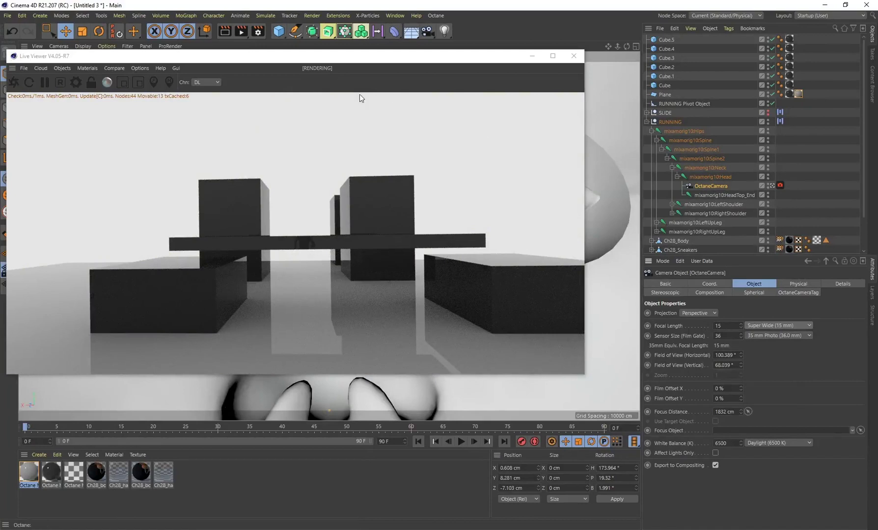
Enable motion blur on OctaneCamera's Octane camera tag and set its shutter to 0.01 seconds
drag(290, 58, 373, 45)
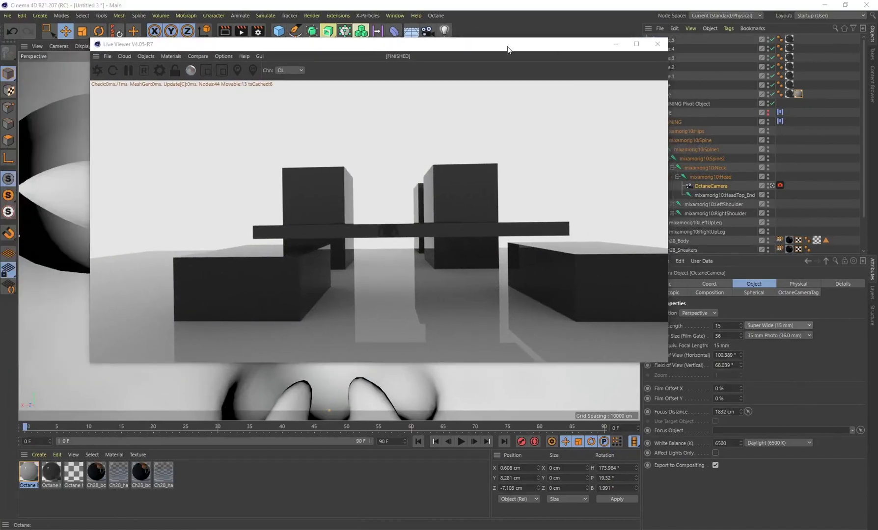
drag(507, 50, 473, 53)
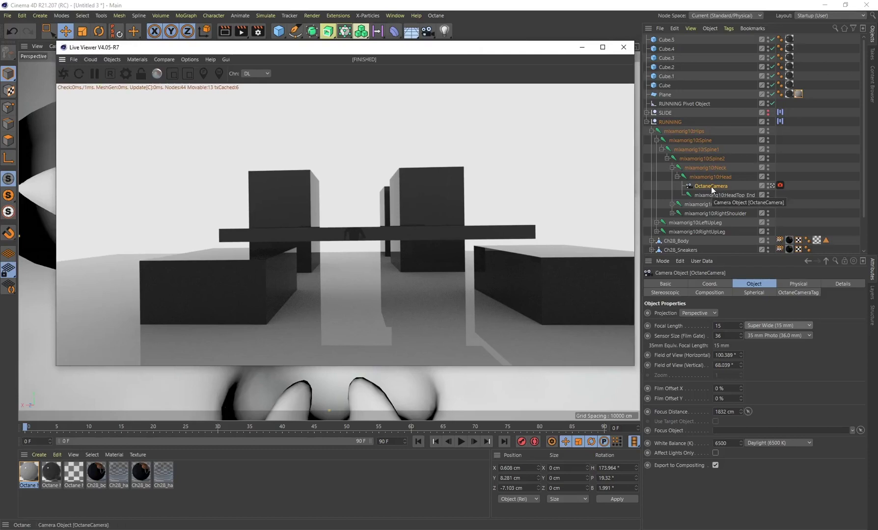
click(780, 187)
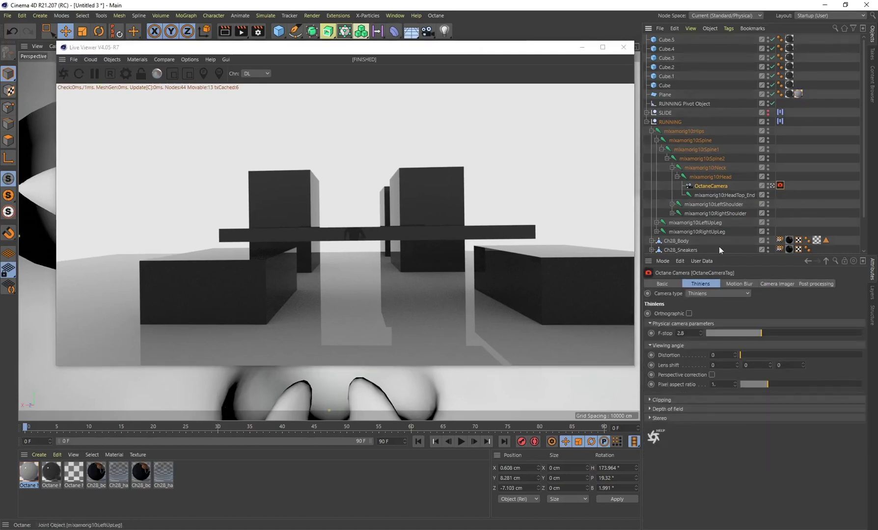
click(735, 285)
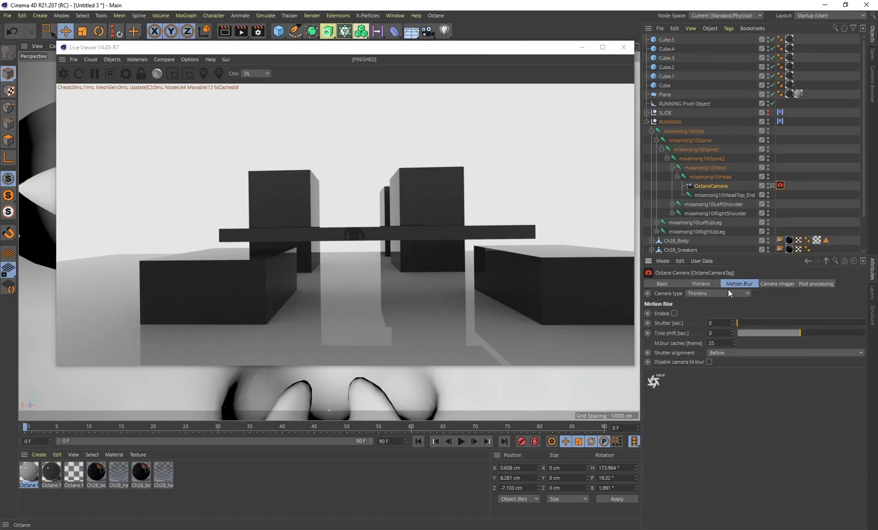
click(674, 313)
click(746, 324)
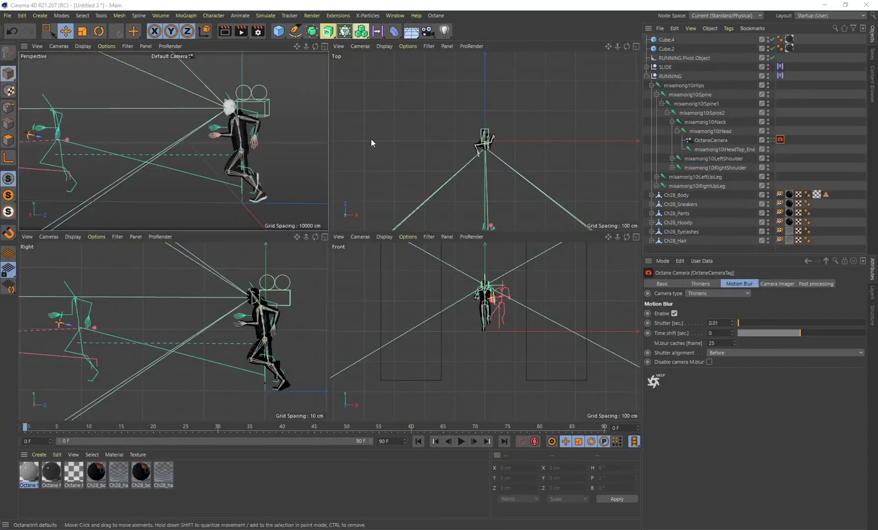
Add an Octane ObjectTag to the RUNNING null and set its object motion blur to Transform/vertex
click(669, 76)
click(647, 76)
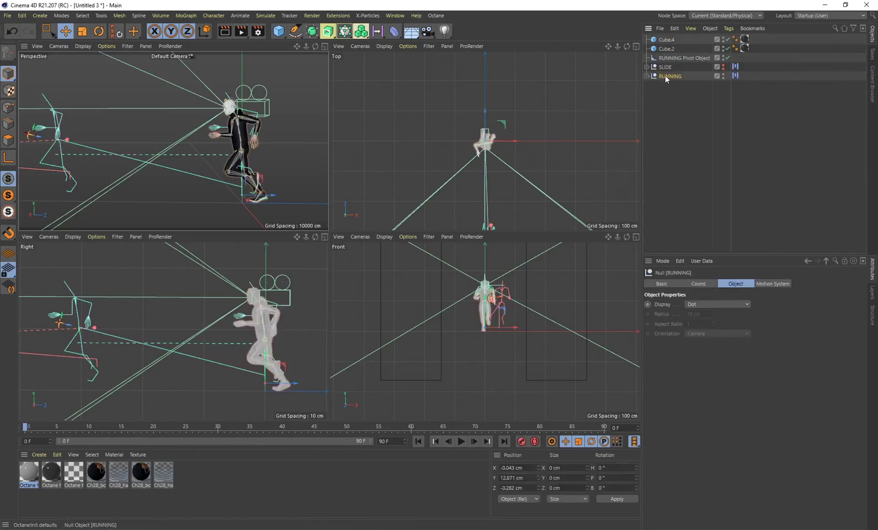
right_click(667, 78)
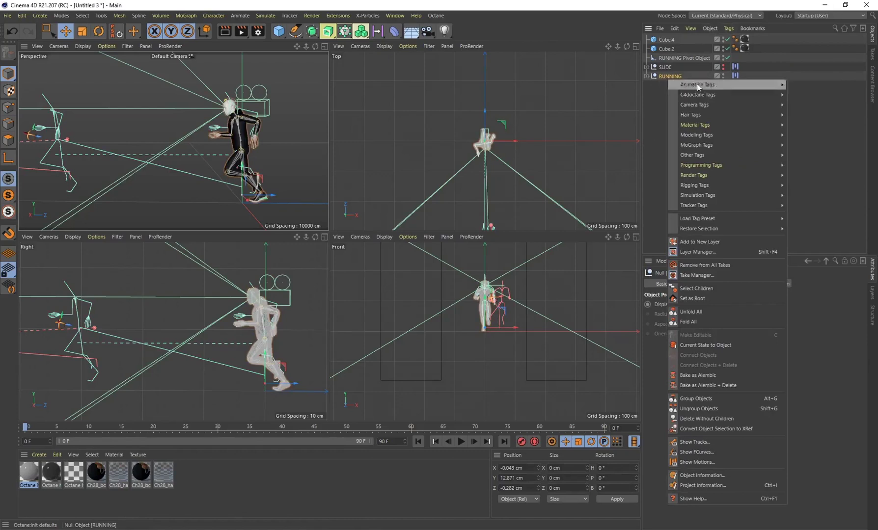
mouse_move(737, 94)
click(806, 125)
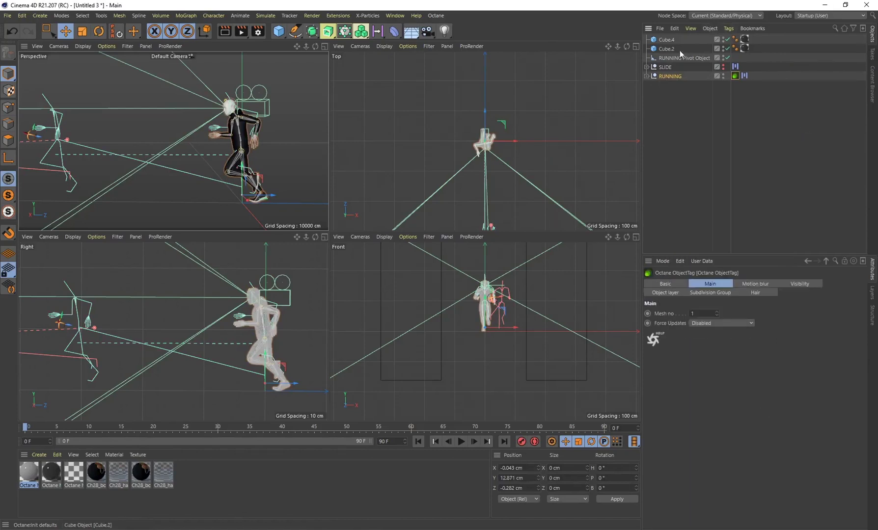
click(756, 287)
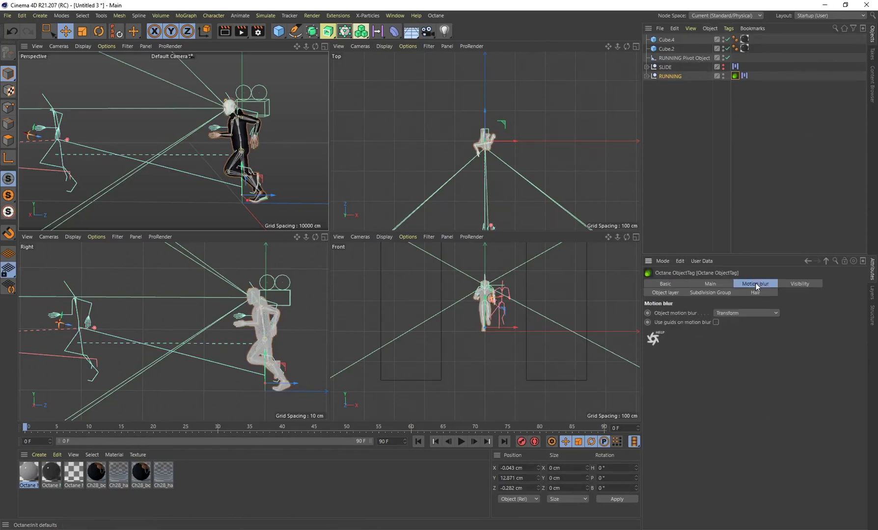
click(739, 311)
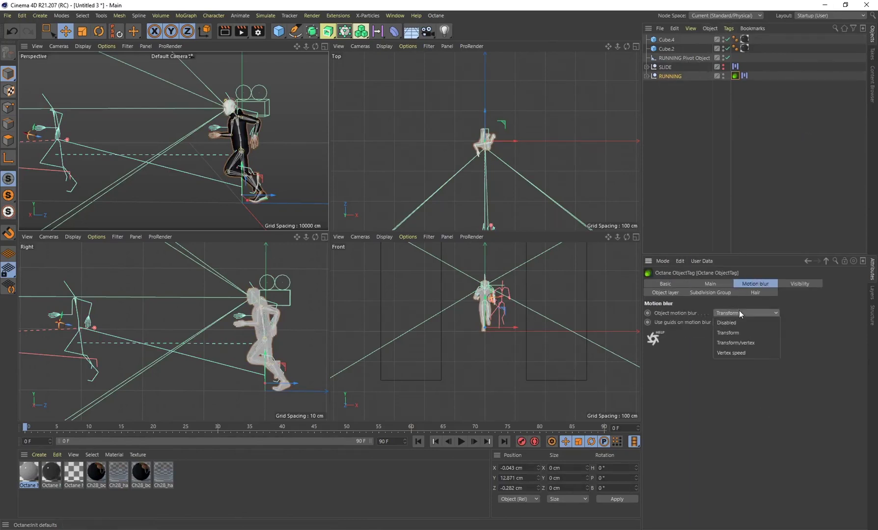
click(746, 343)
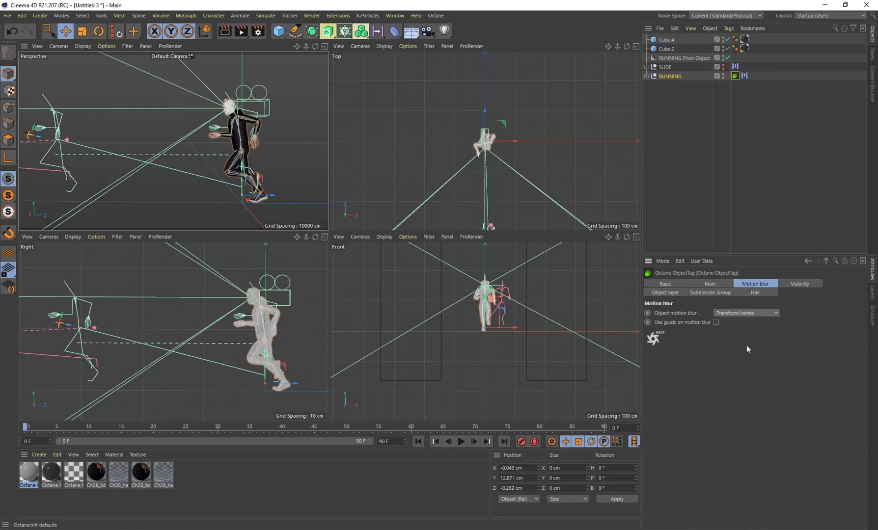
Maximize the perspective view, expand the RUNNING hierarchy and show OctaneCamera's motion blur settings
middle_click(150, 137)
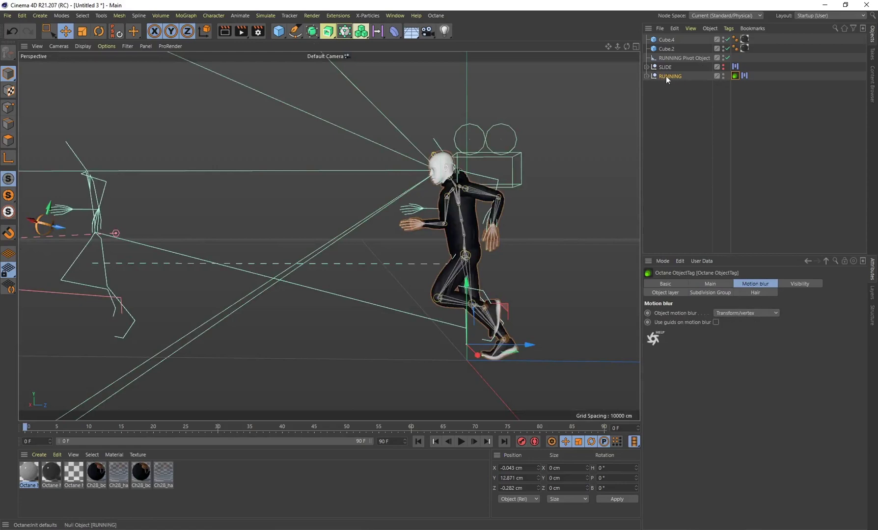
click(647, 76)
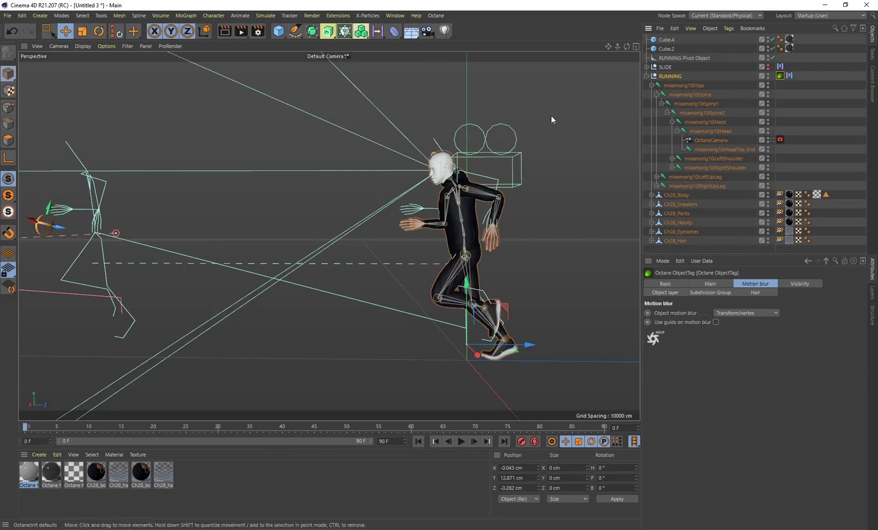
click(780, 141)
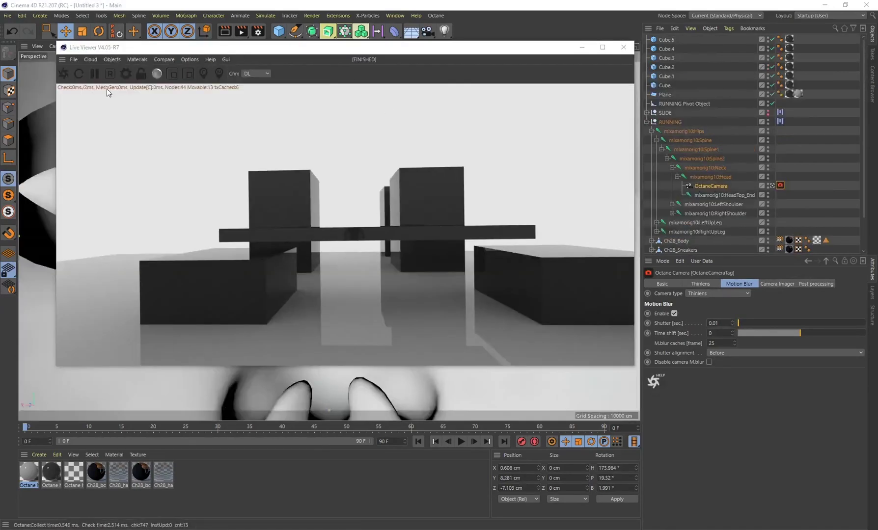
Leave the OctaneCamera view and examine the figure and obstacle blocks from several angles in the live render
click(772, 186)
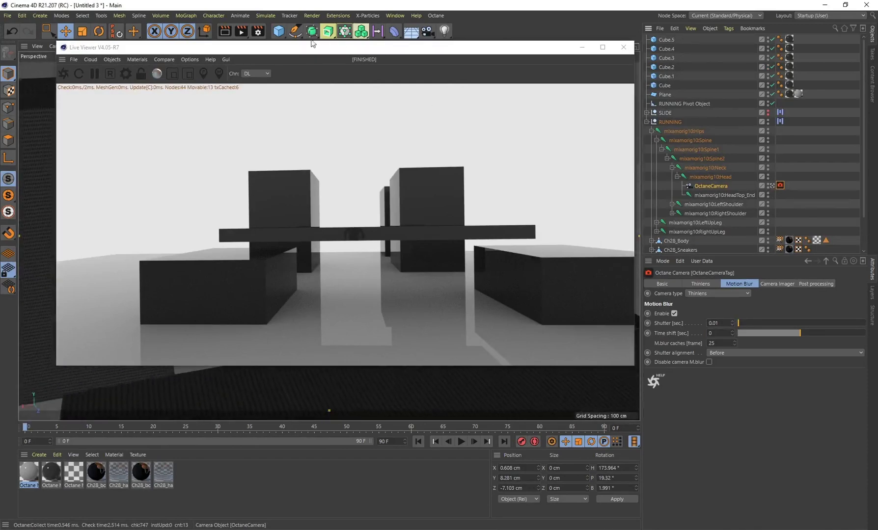
drag(312, 44, 612, 71)
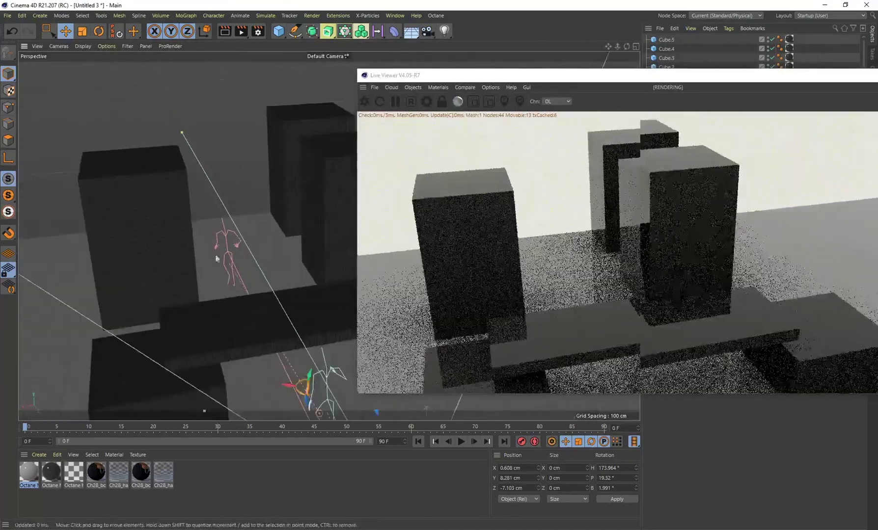
alt+drag(216, 259, 241, 265)
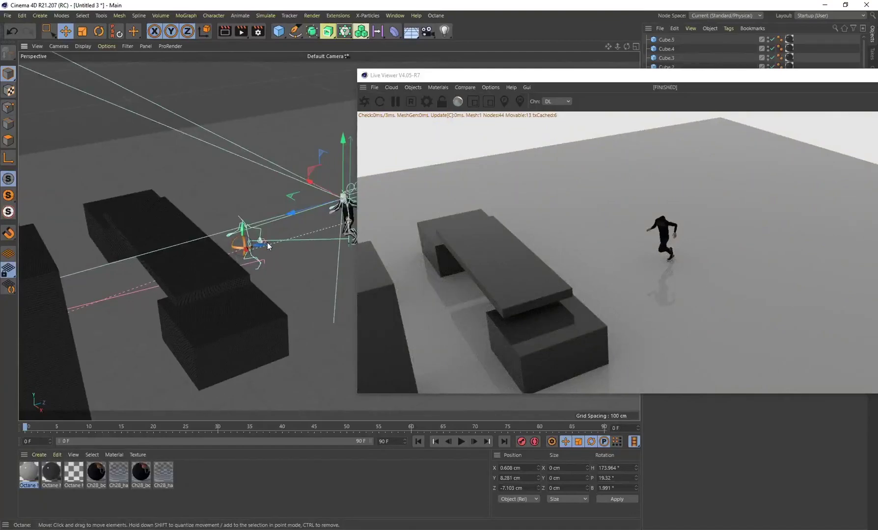
alt+drag(293, 230, 151, 273)
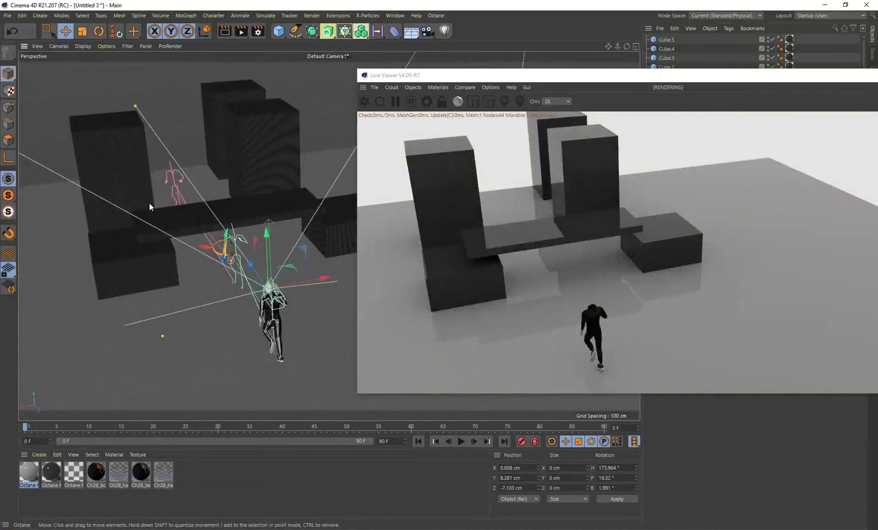
mouse_move(200, 283)
alt+mouse_down()
mouse_move(240, 282)
mouse_move(187, 282)
alt+mouse_up()
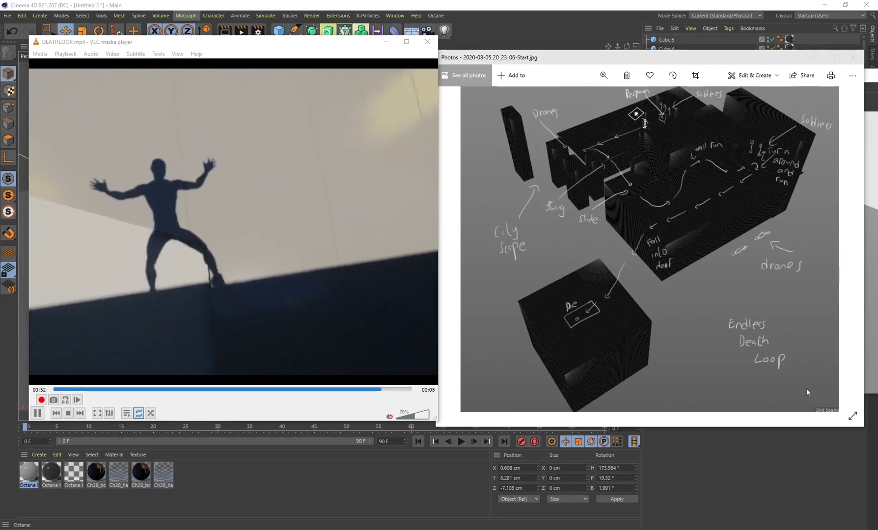
Switch to VLC media player and jump to about 00:27 in DEATHLOOP.mp4
click(216, 390)
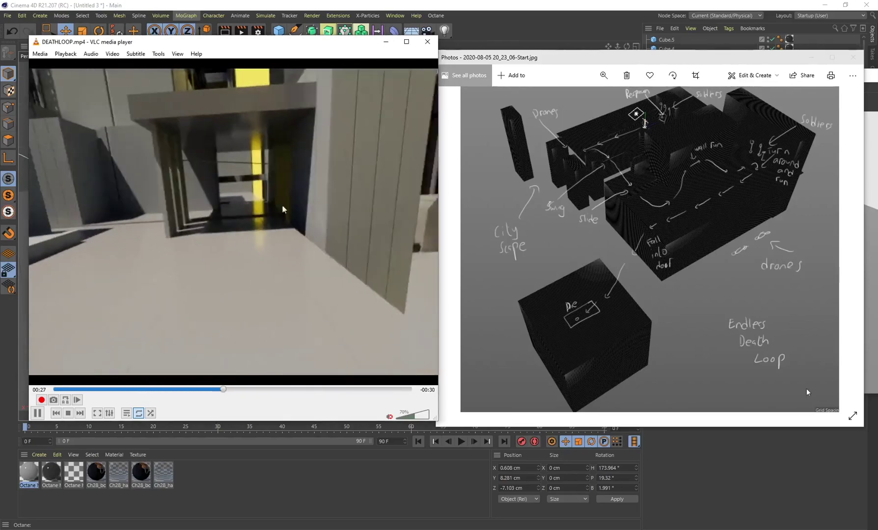